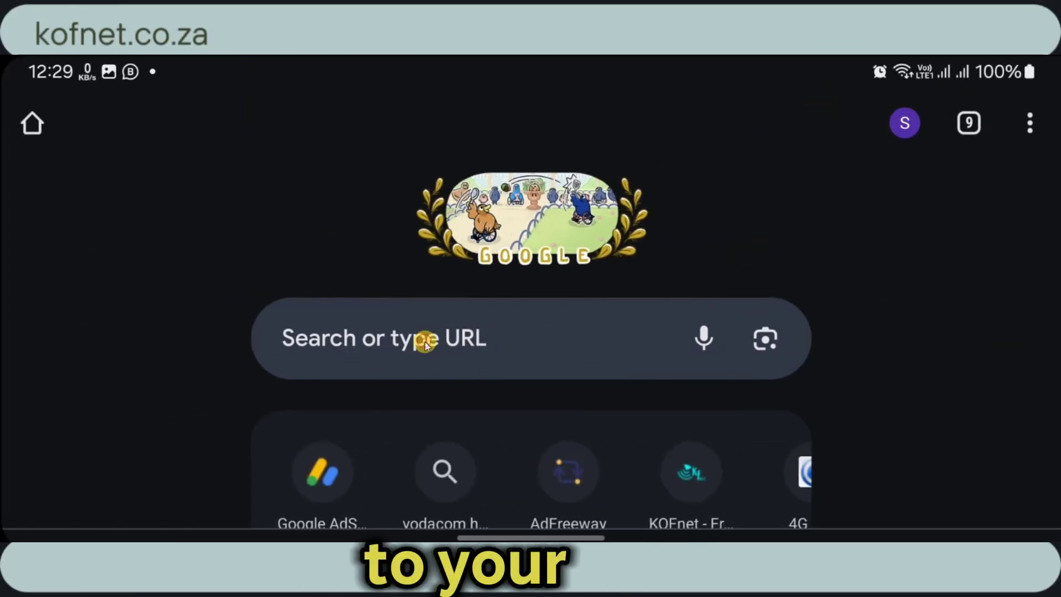
# Load sshocean.com and expand Services in the site's navigation menu
pyautogui.click(425, 342)
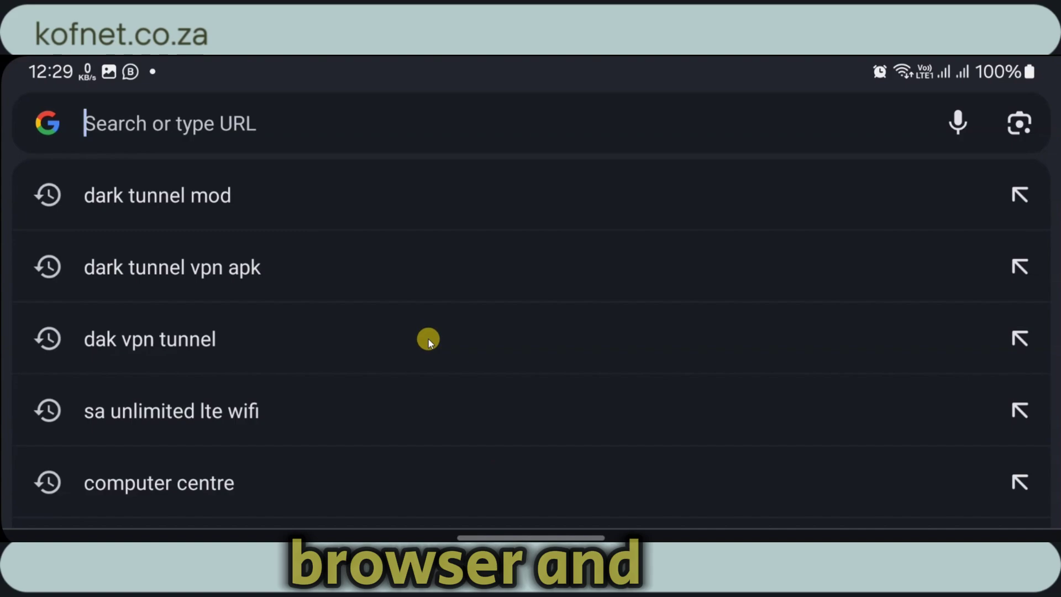
pyautogui.write('ss')
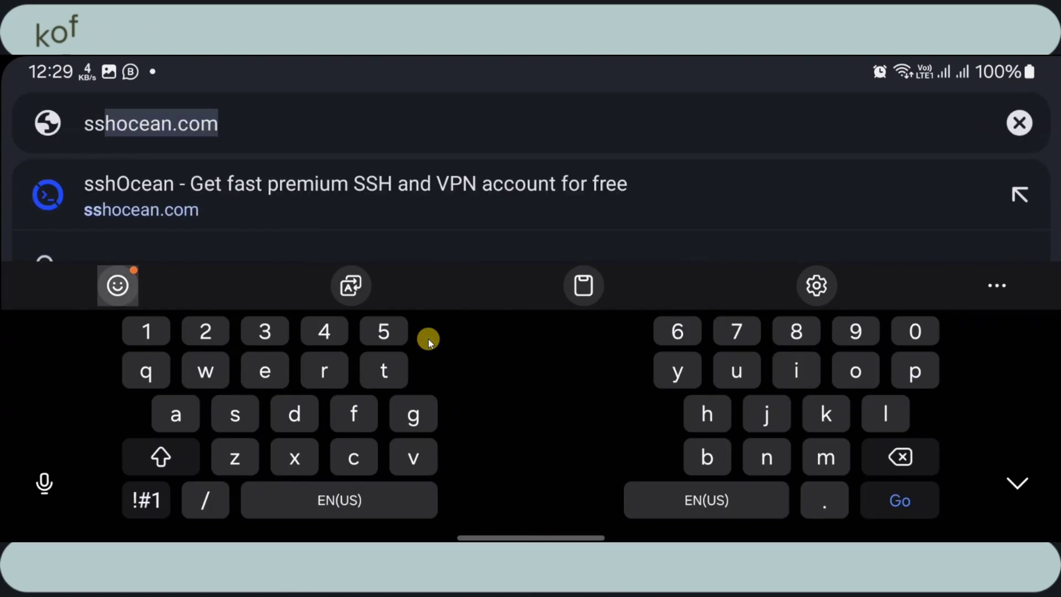
pyautogui.write('h')
pyautogui.press('Return')
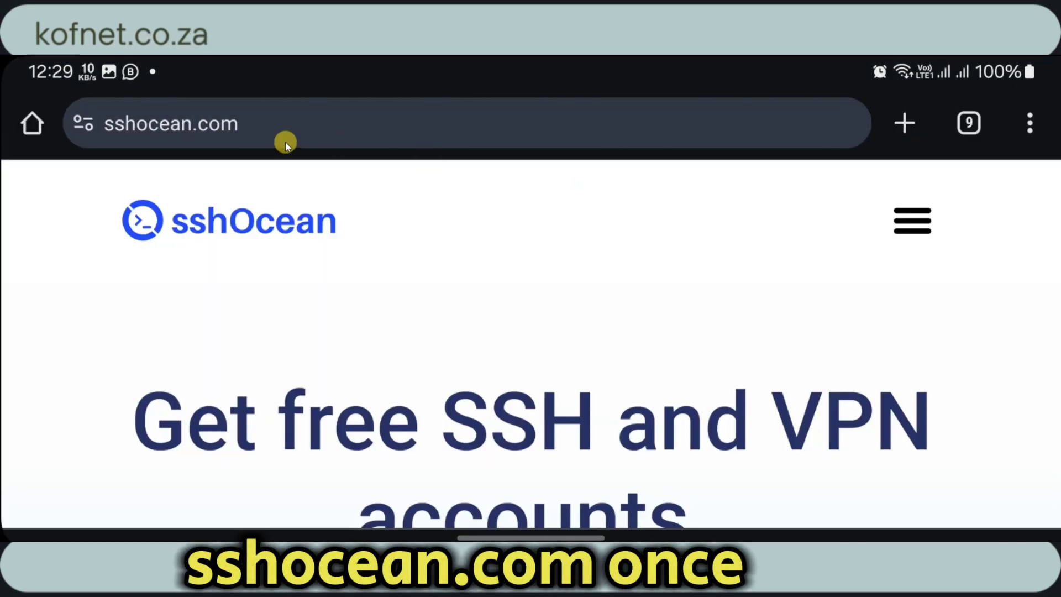
pyautogui.click(909, 223)
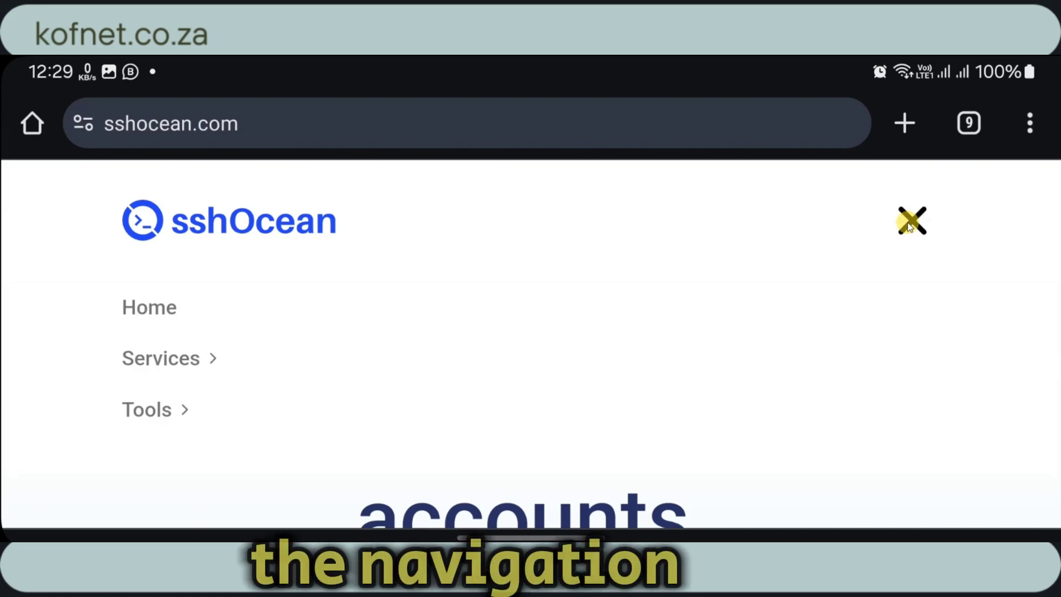
pyautogui.click(188, 352)
pyautogui.scroll(-5, 319, 338)
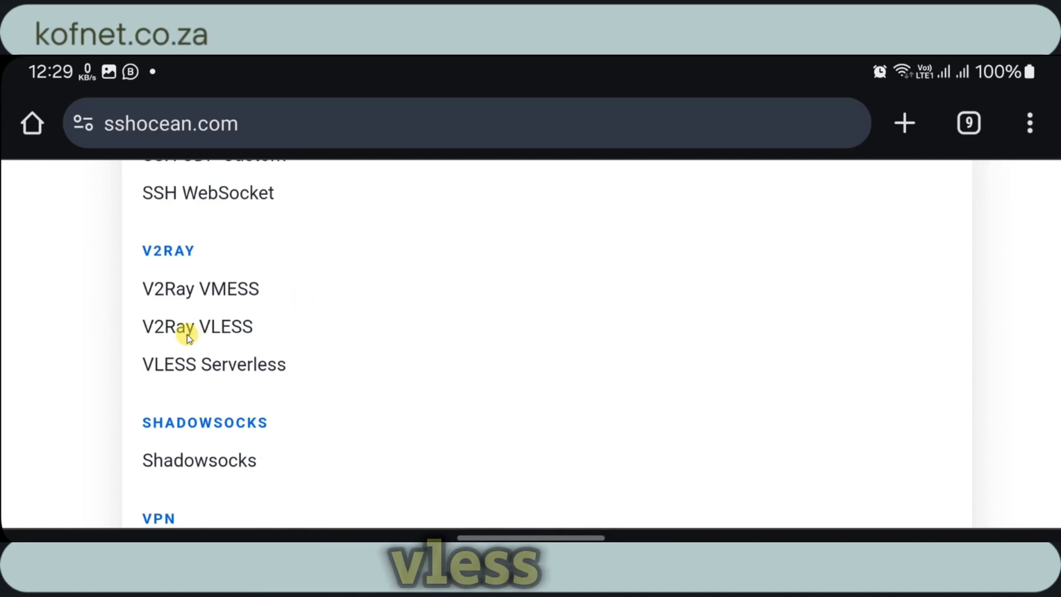
# Open the V2Ray VLESS server locations and choose Germany
pyautogui.click(215, 326)
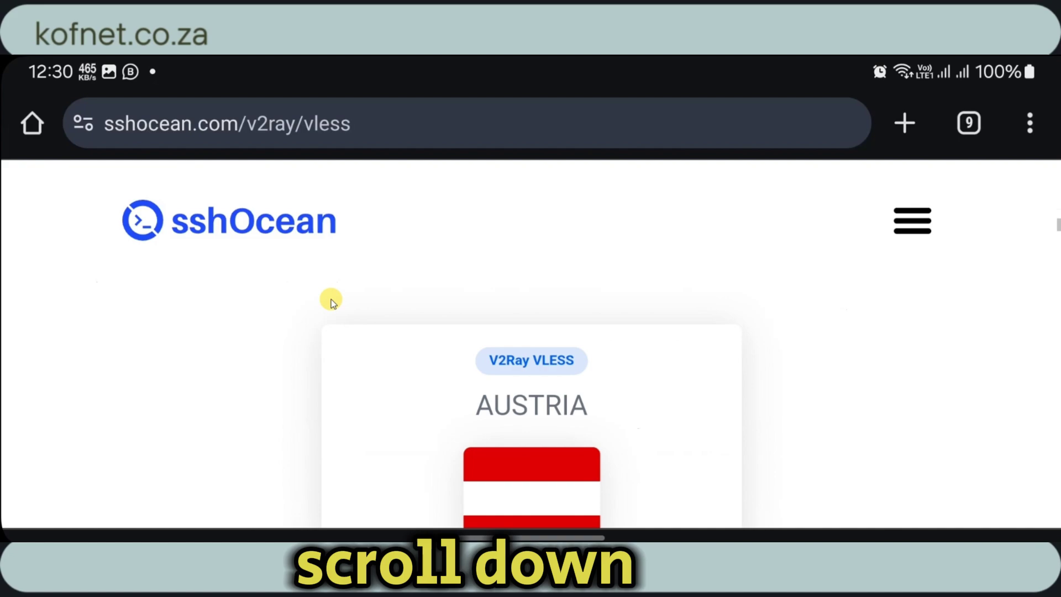
pyautogui.scroll(-15, 330, 300)
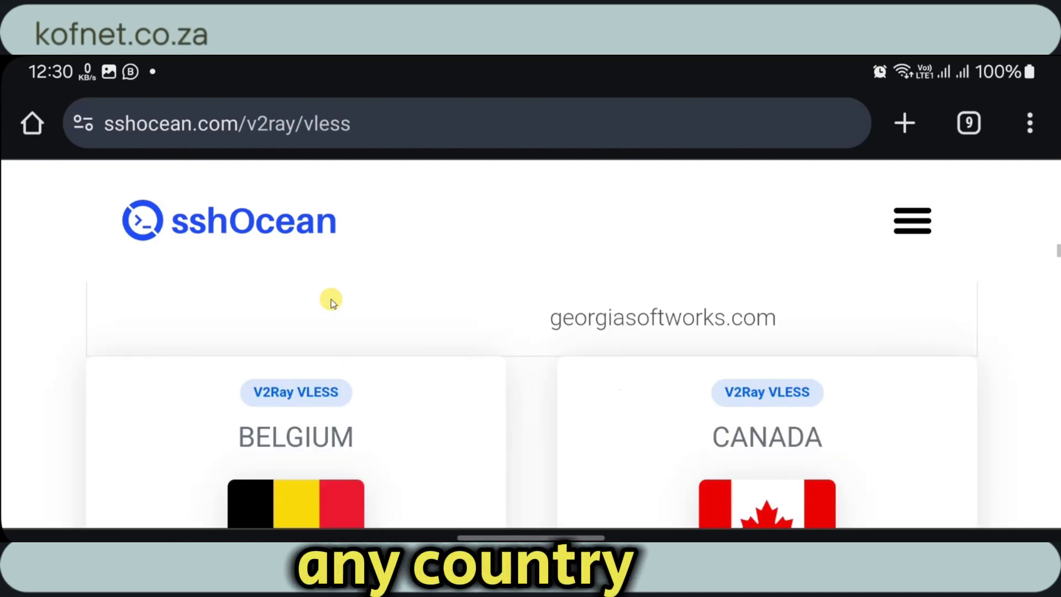
pyautogui.scroll(-10, 327, 309)
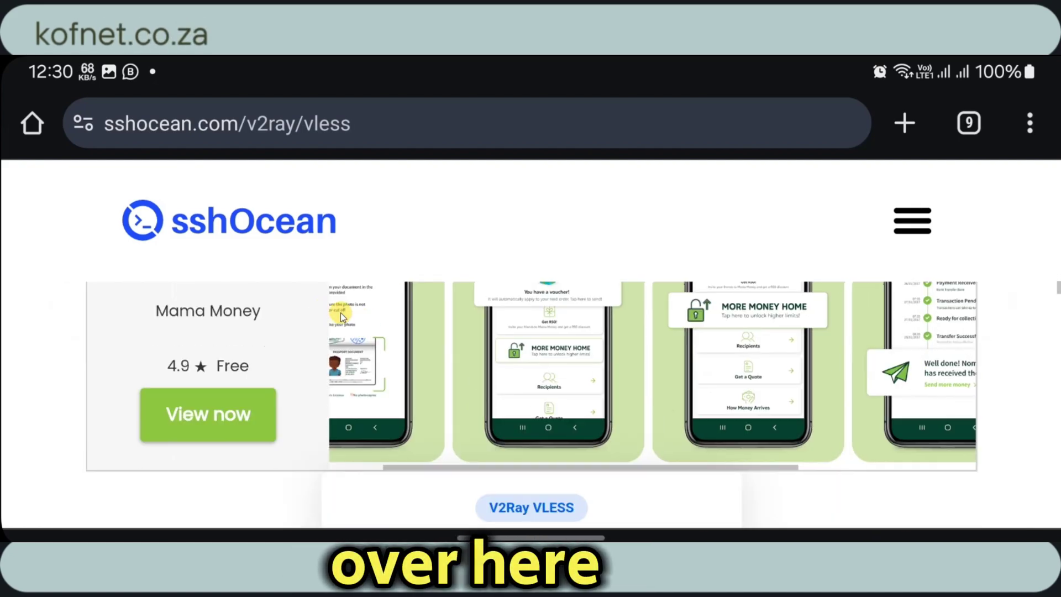
pyautogui.scroll(-5, 376, 327)
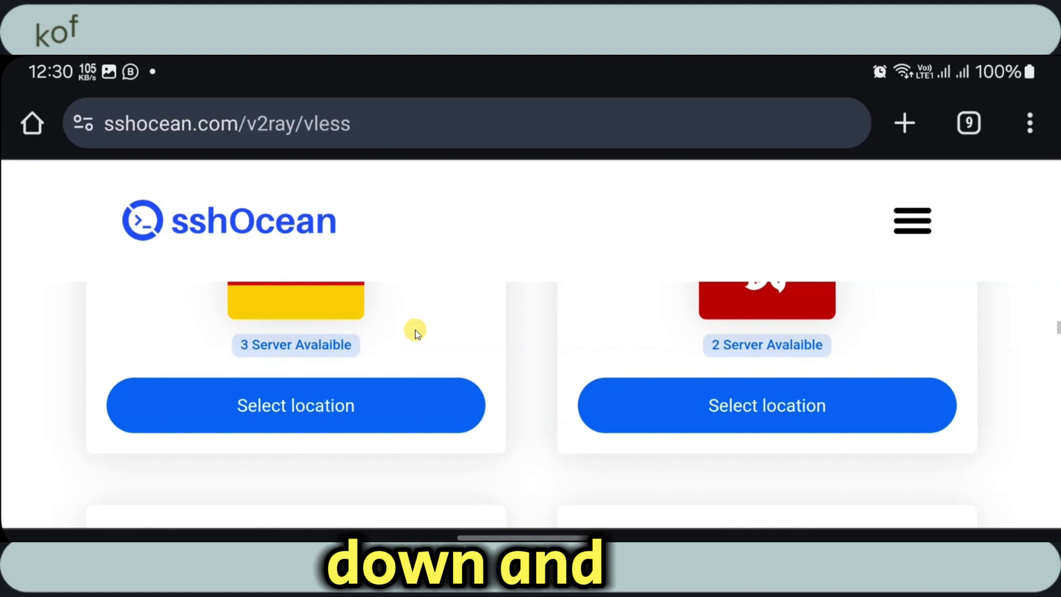
pyautogui.click(349, 409)
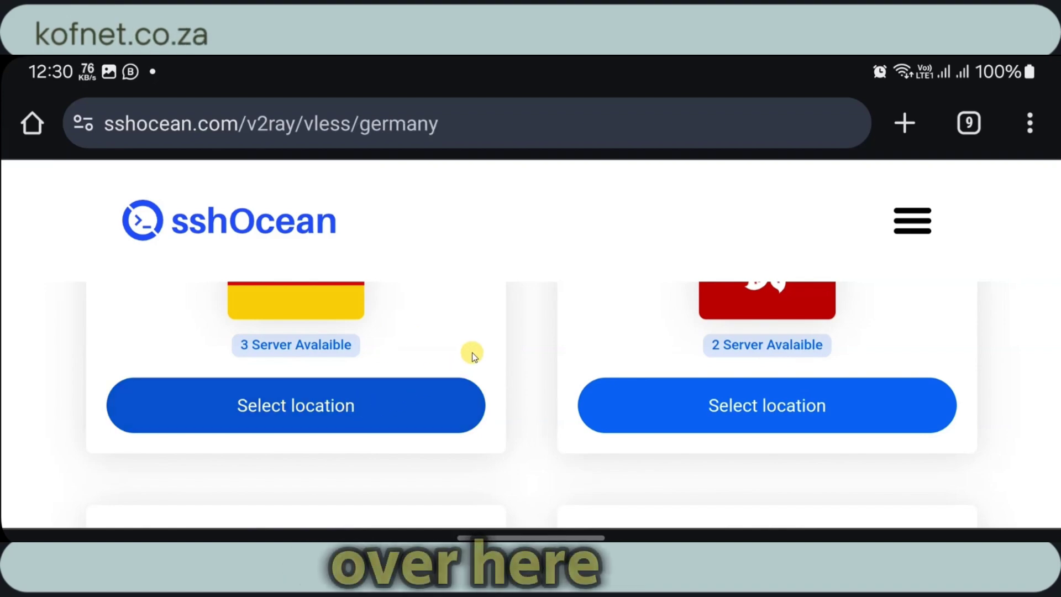
# Scroll to the Germany server cards and start creating an account on VLESS DE 1
pyautogui.scroll(-3, 580, 310)
pyautogui.scroll(-6, 581, 315)
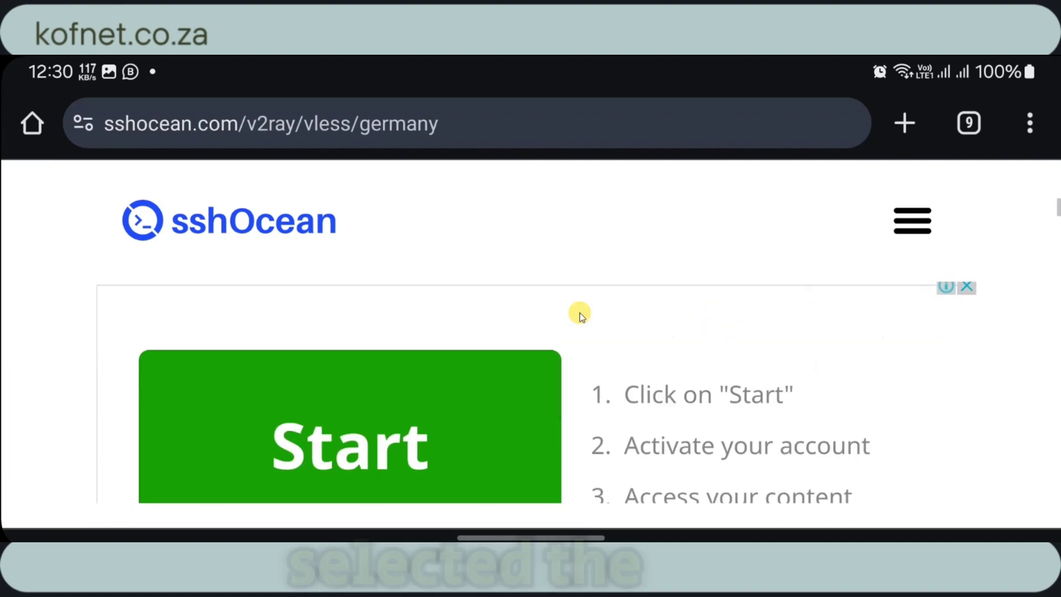
pyautogui.scroll(-4, 580, 312)
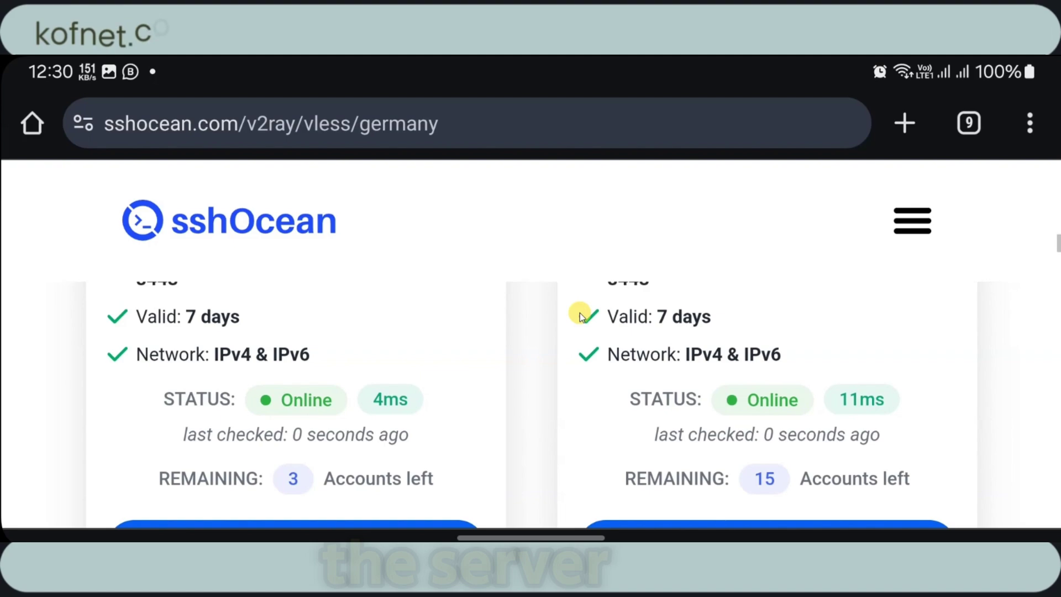
pyautogui.scroll(-2, 539, 378)
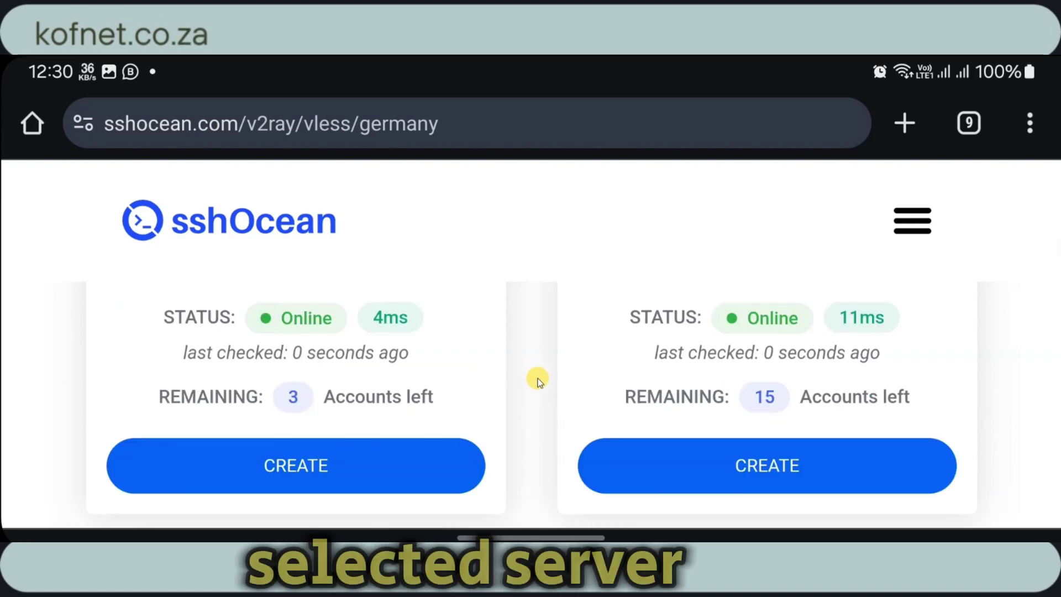
pyautogui.scroll(2, 540, 377)
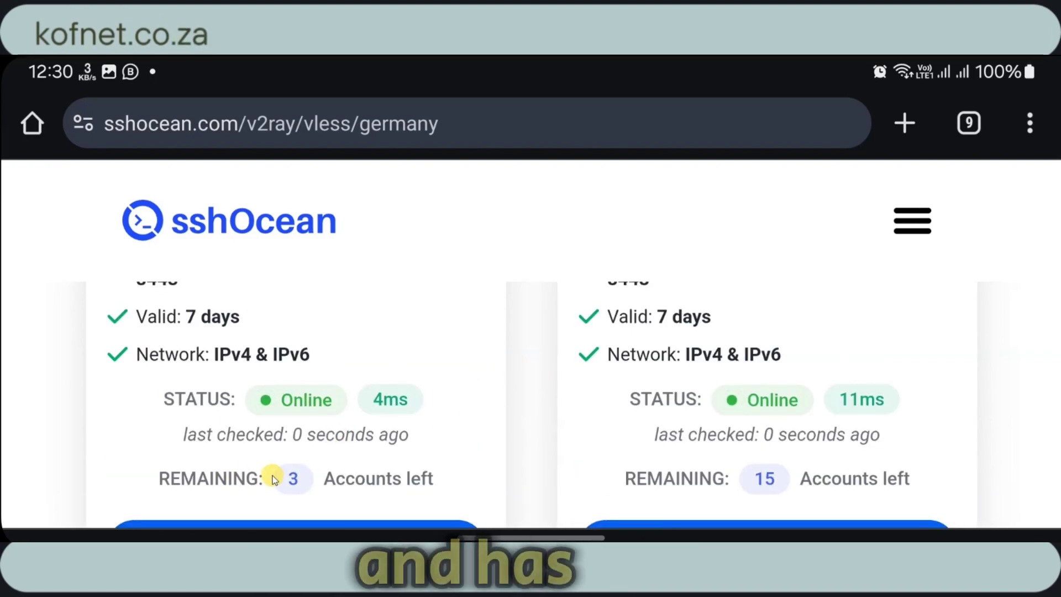
pyautogui.scroll(-3, 478, 390)
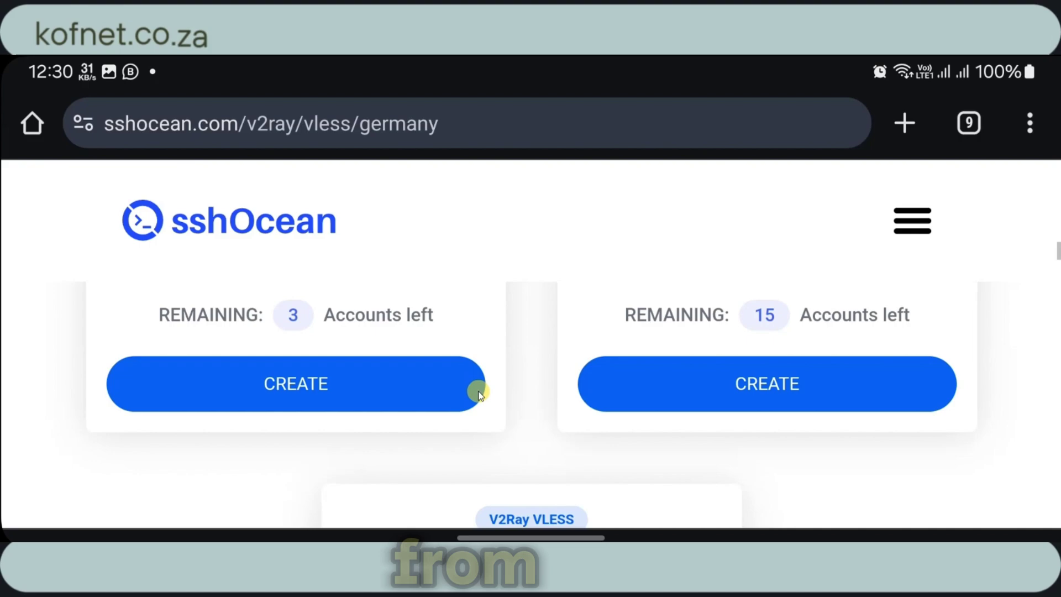
pyautogui.click(294, 388)
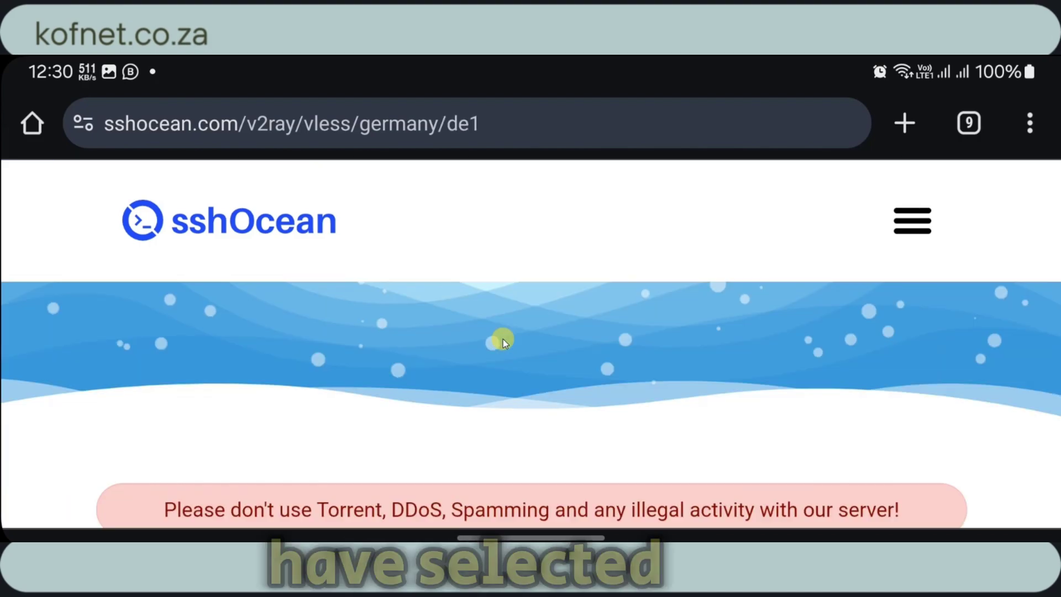
# Scroll to the Create V2Ray VLESS Account form and focus its username field
pyautogui.scroll(-5, 433, 338)
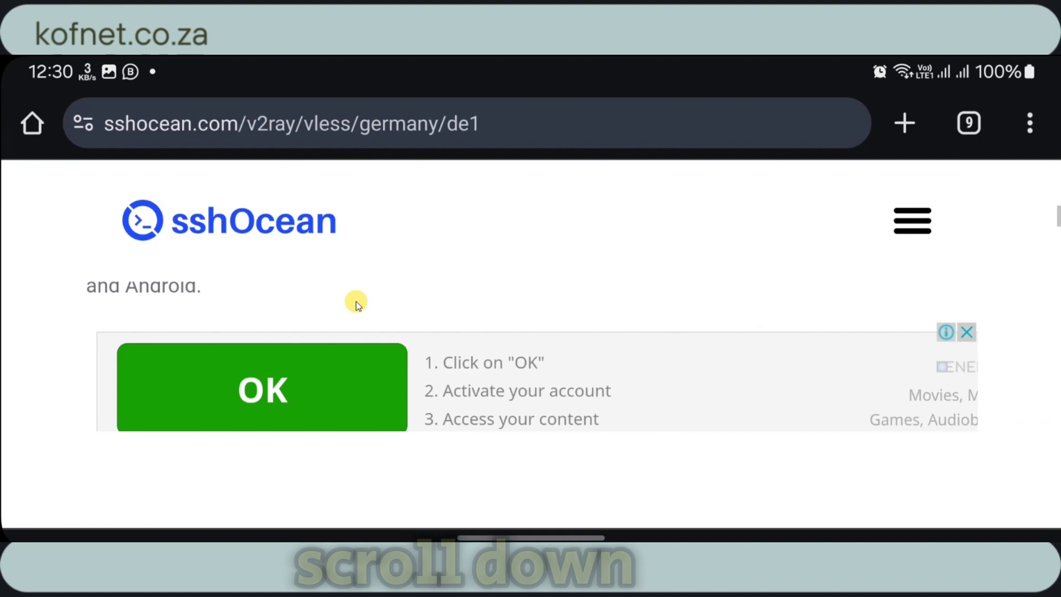
pyautogui.scroll(-5, 356, 301)
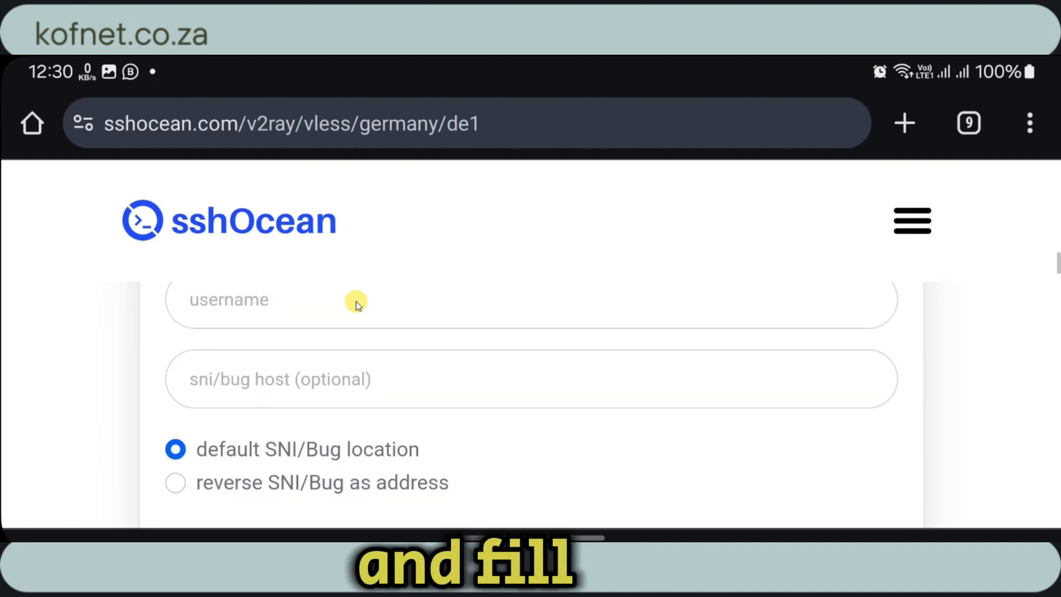
pyautogui.scroll(2, 303, 330)
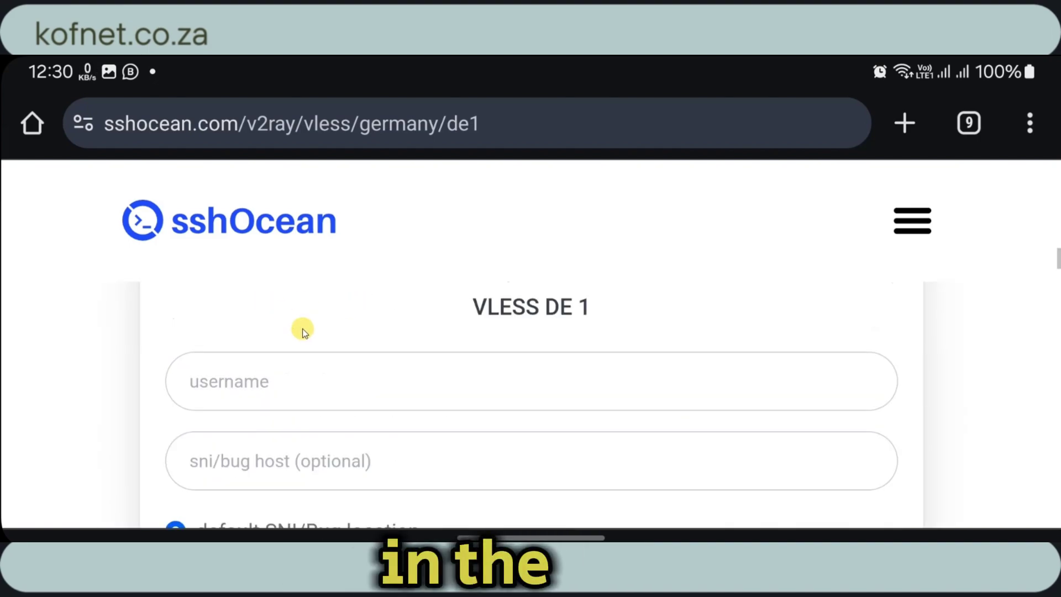
pyautogui.click(239, 389)
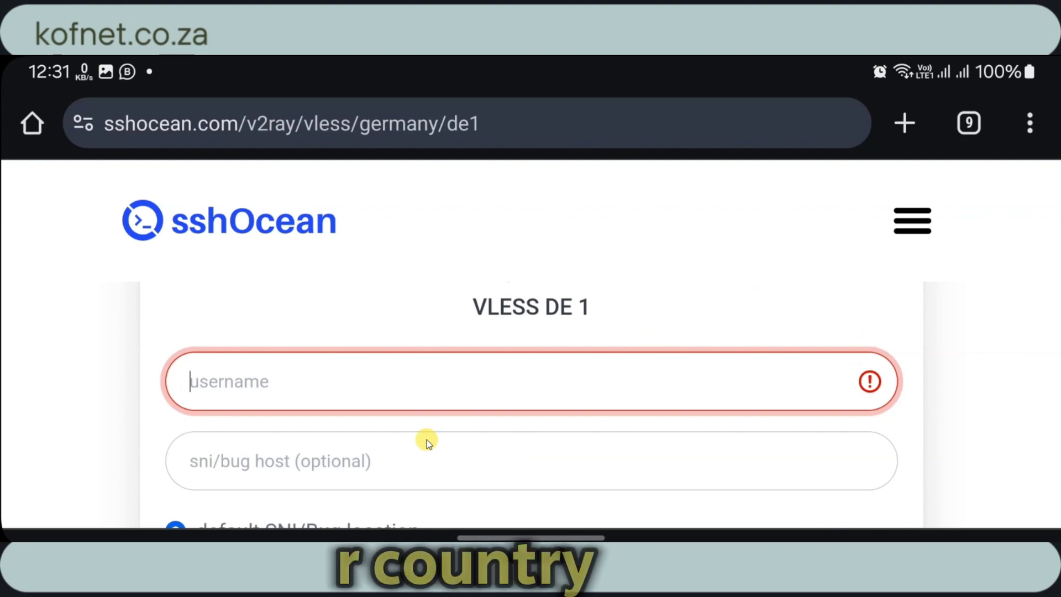
# Load kofnet.co.za in a new browser tab
pyautogui.click(907, 126)
pyautogui.click(449, 317)
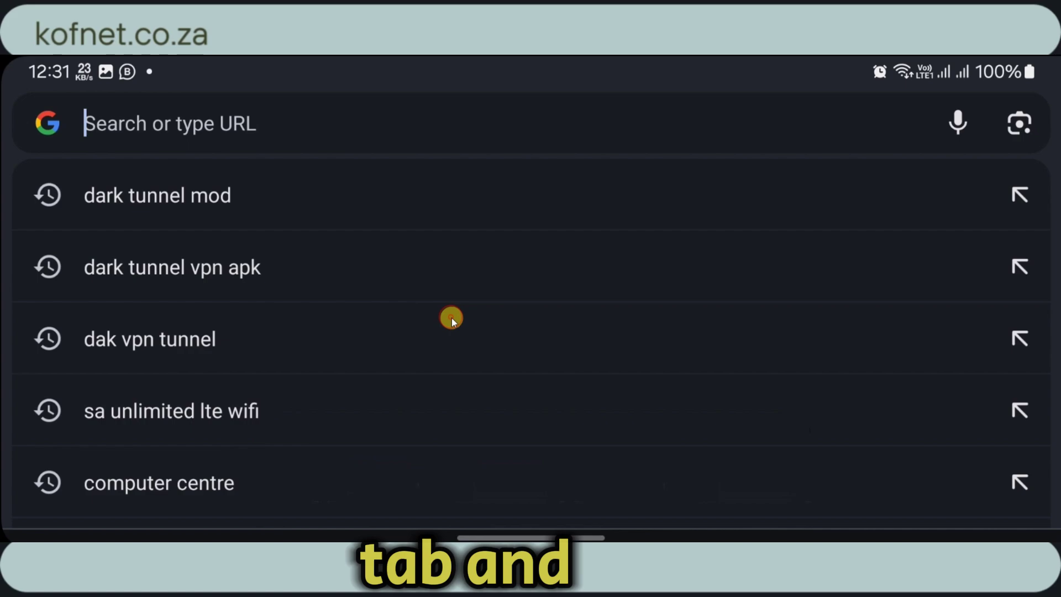
pyautogui.write('ko')
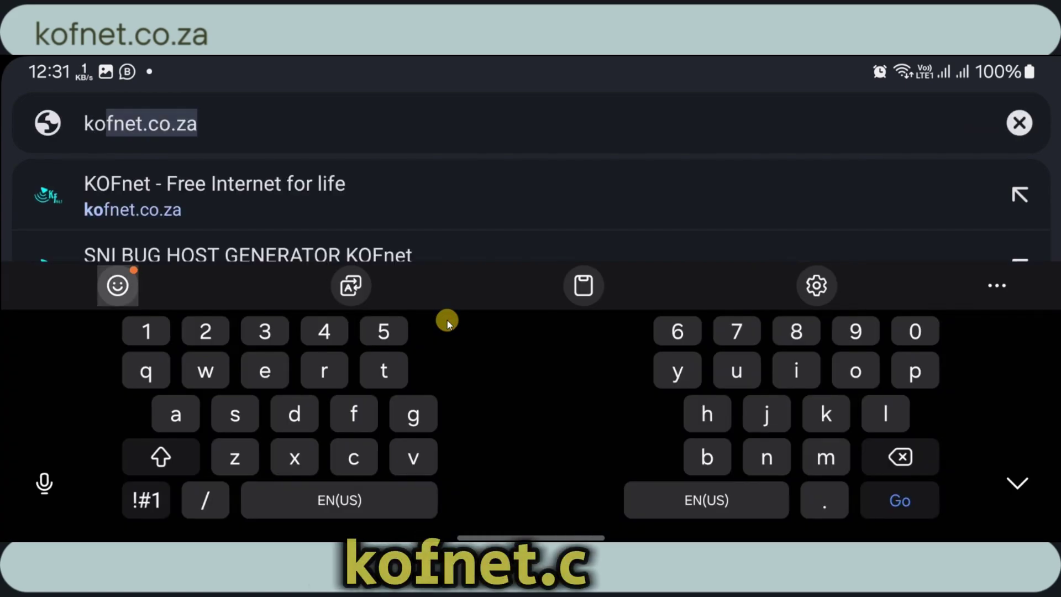
pyautogui.click(306, 117)
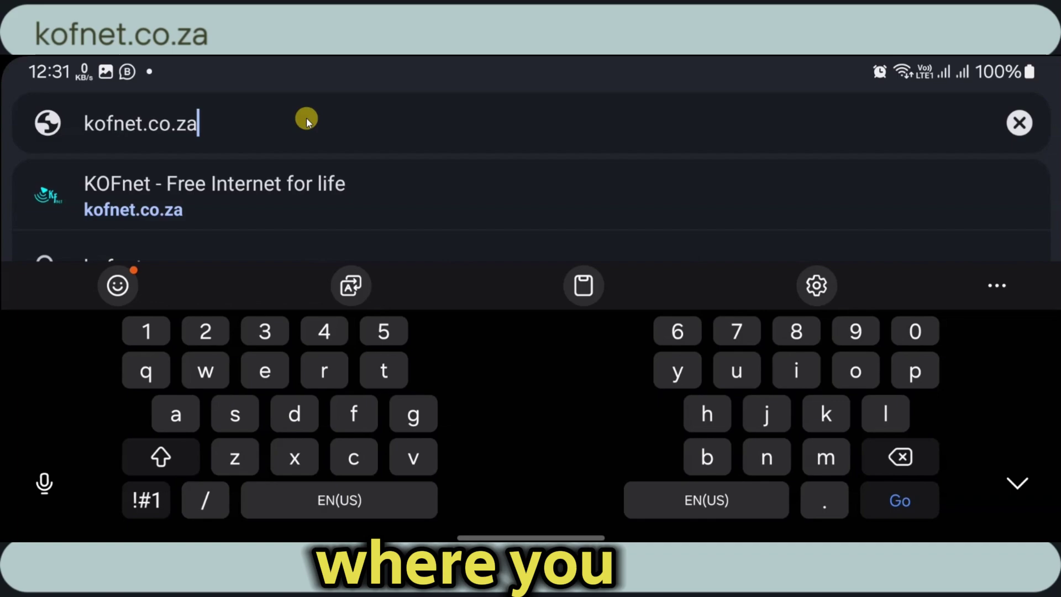
pyautogui.press('Return')
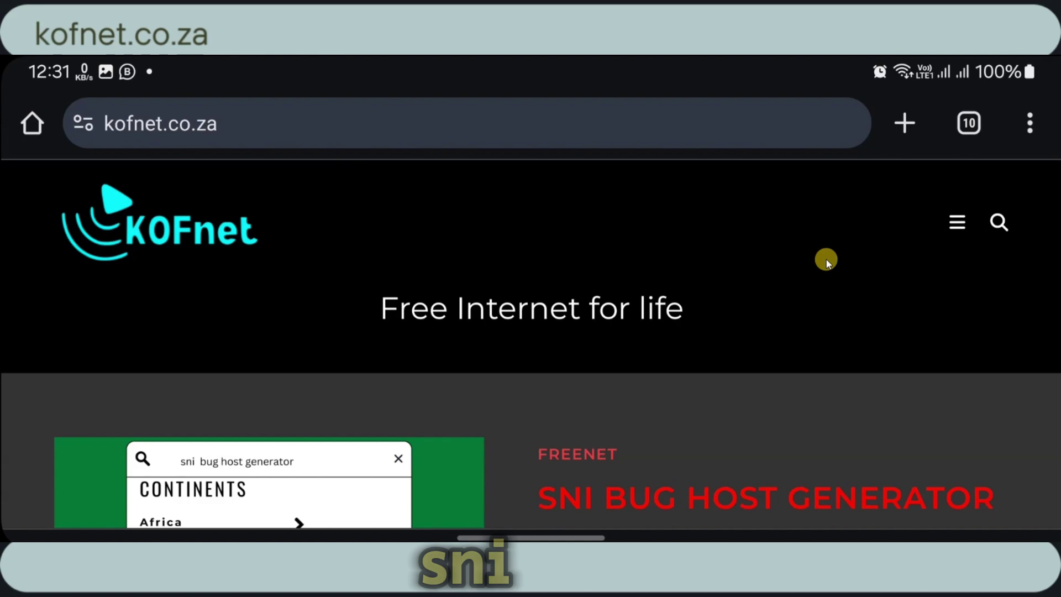
# Open the SNI BUG HOST GENERATOR post, close its ad, and scroll to the generator
pyautogui.scroll(-5, 827, 260)
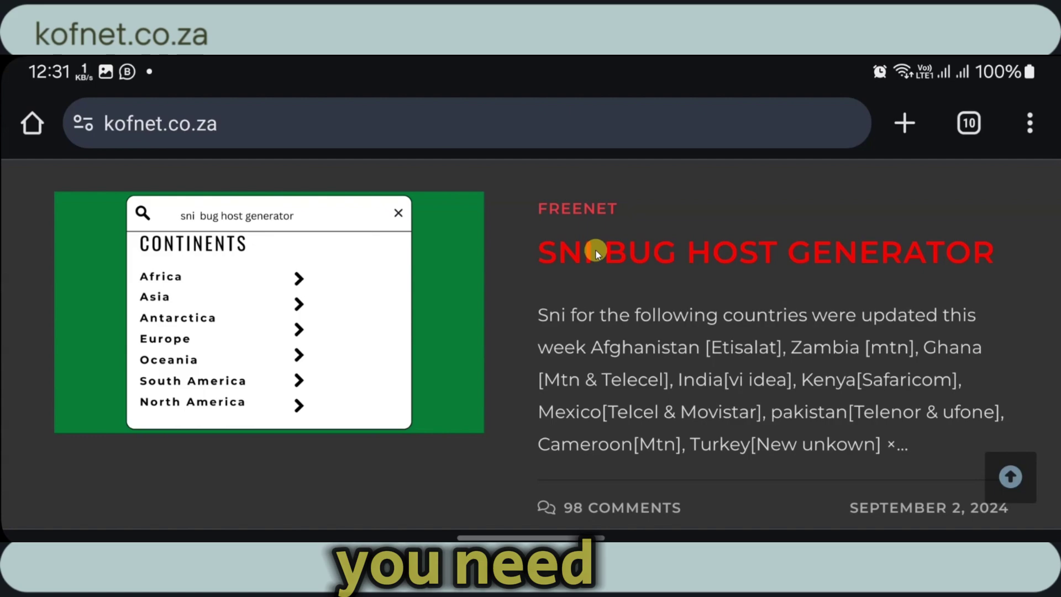
pyautogui.click(612, 253)
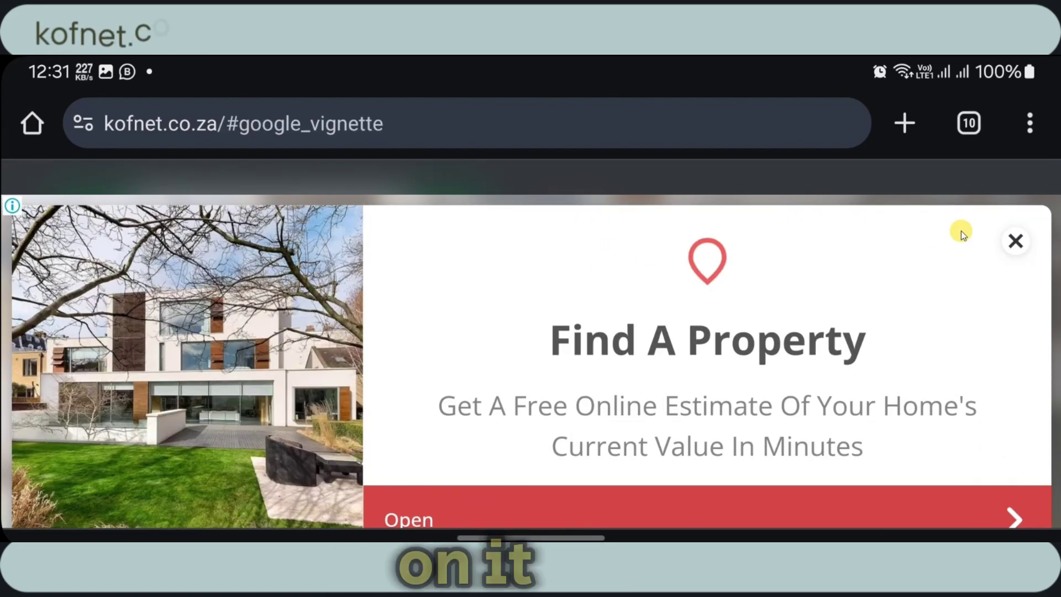
pyautogui.click(1016, 241)
pyautogui.scroll(-10, 481, 288)
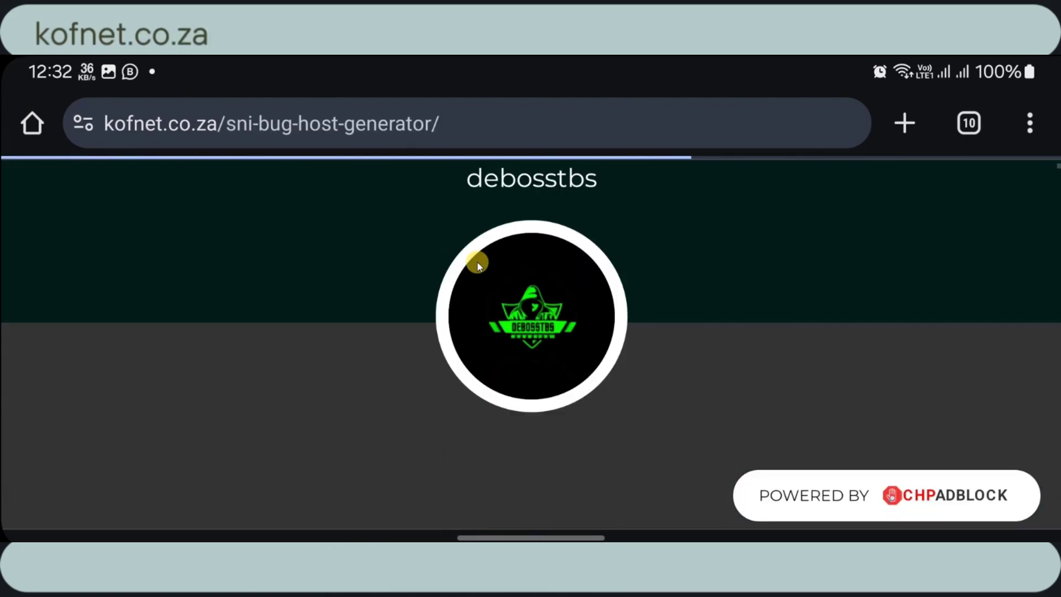
pyautogui.scroll(-10, 423, 309)
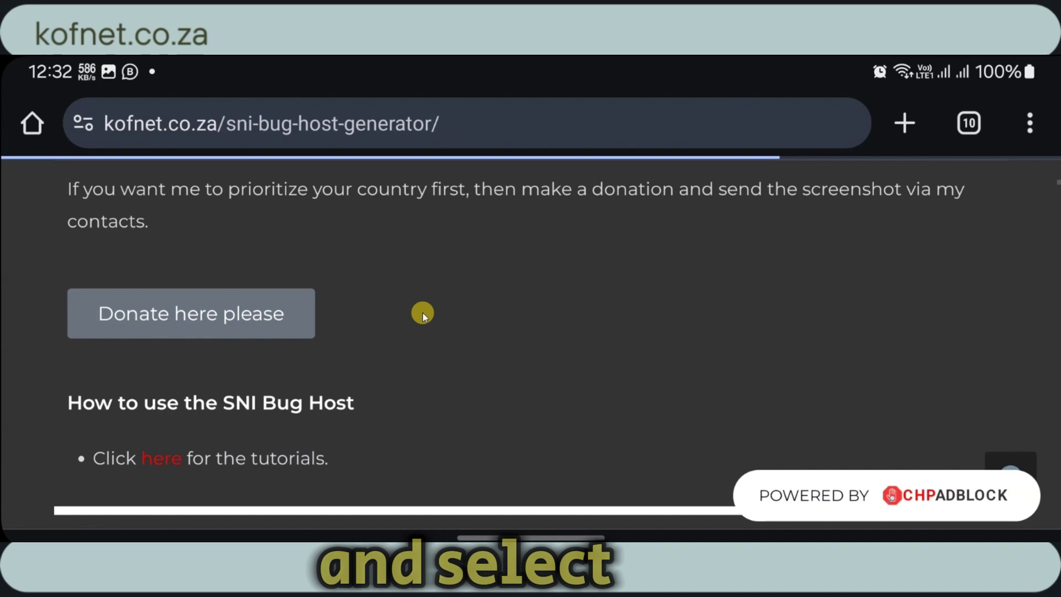
# Generate SNI bug hosts for South Africa
pyautogui.scroll(-5, 313, 387)
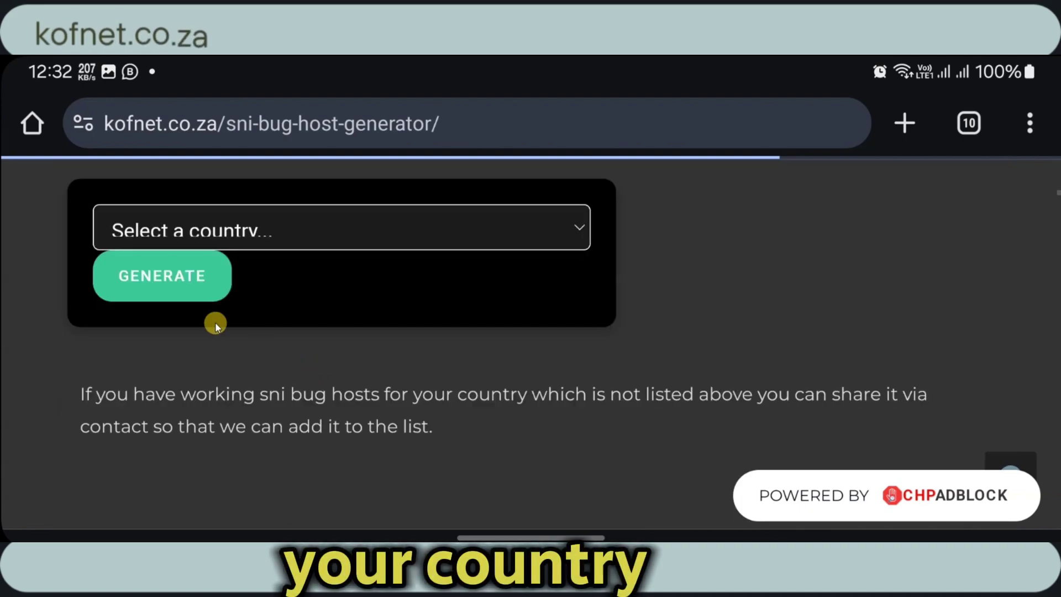
pyautogui.click(479, 224)
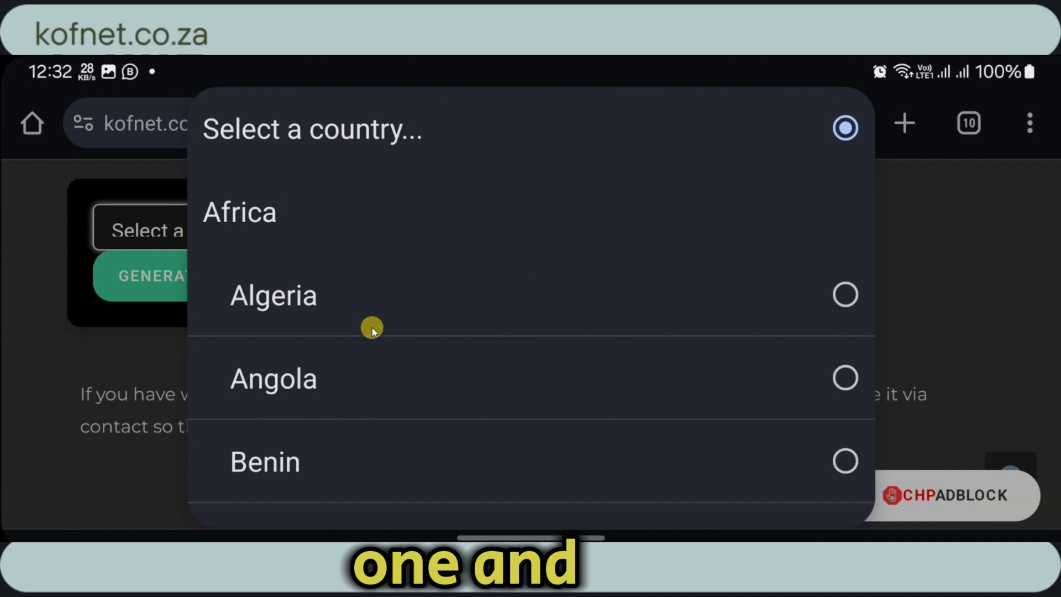
pyautogui.scroll(-8, 372, 327)
pyautogui.scroll(-10, 369, 320)
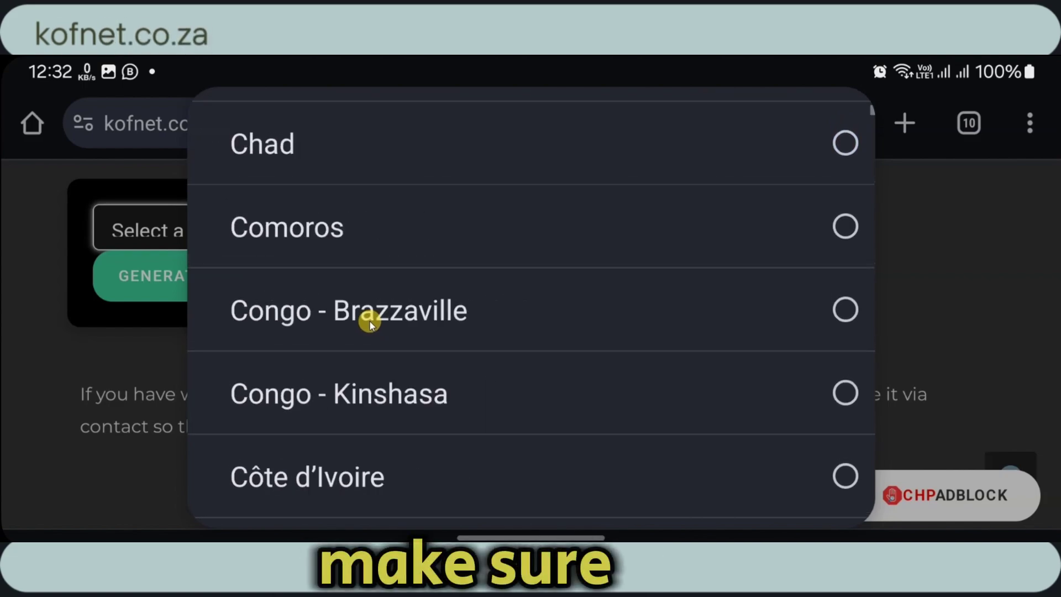
pyautogui.scroll(-10, 369, 321)
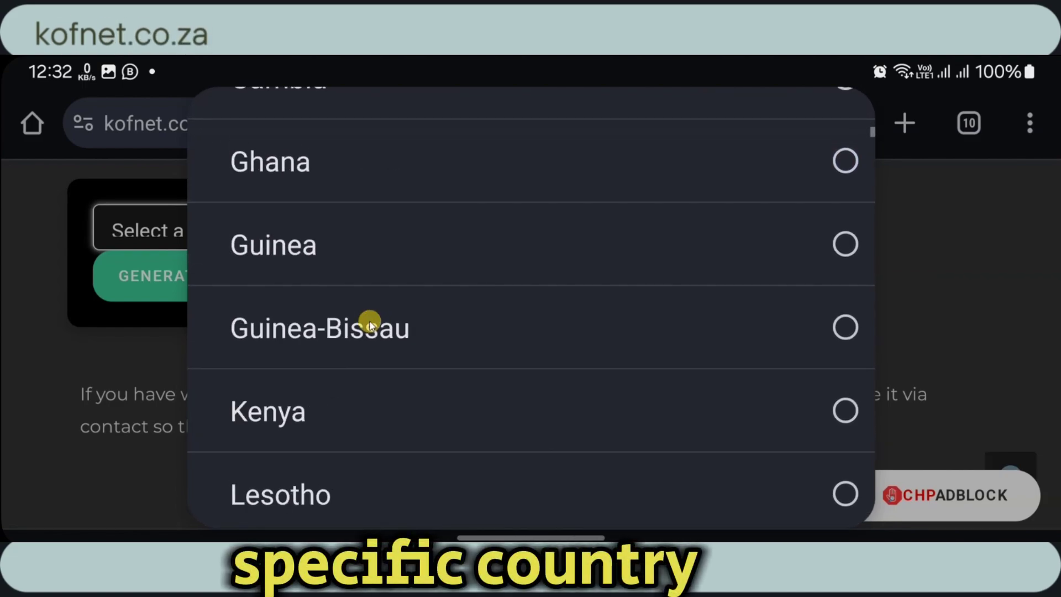
pyautogui.scroll(-10, 369, 321)
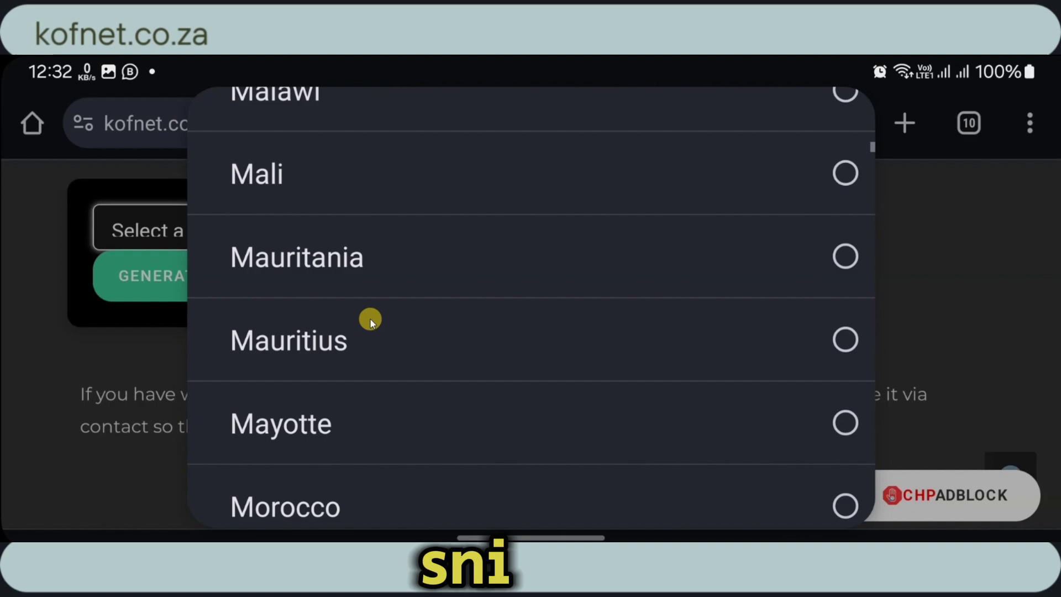
pyautogui.scroll(-5, 370, 319)
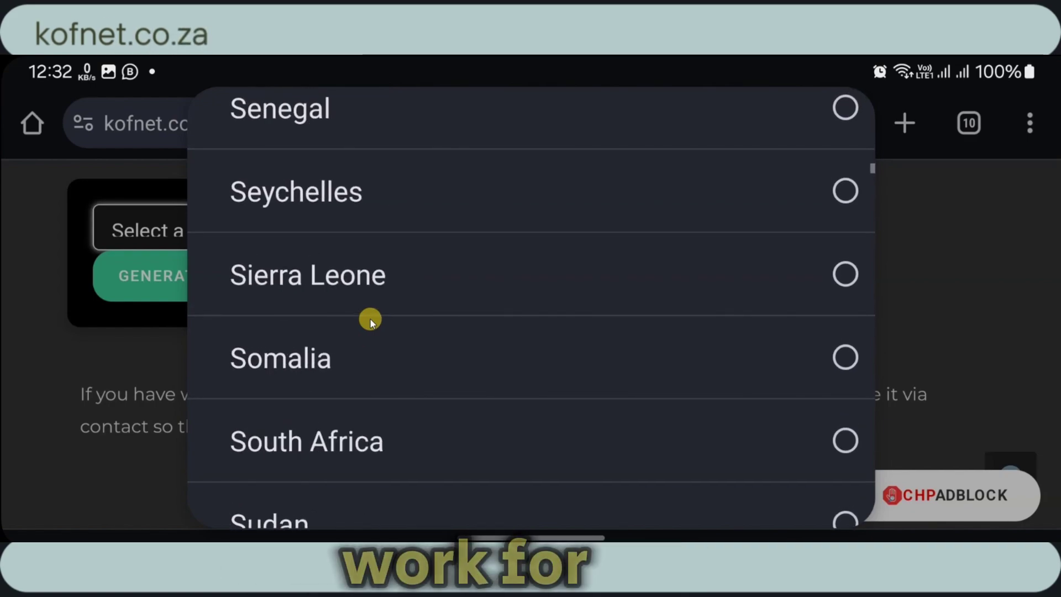
pyautogui.click(449, 275)
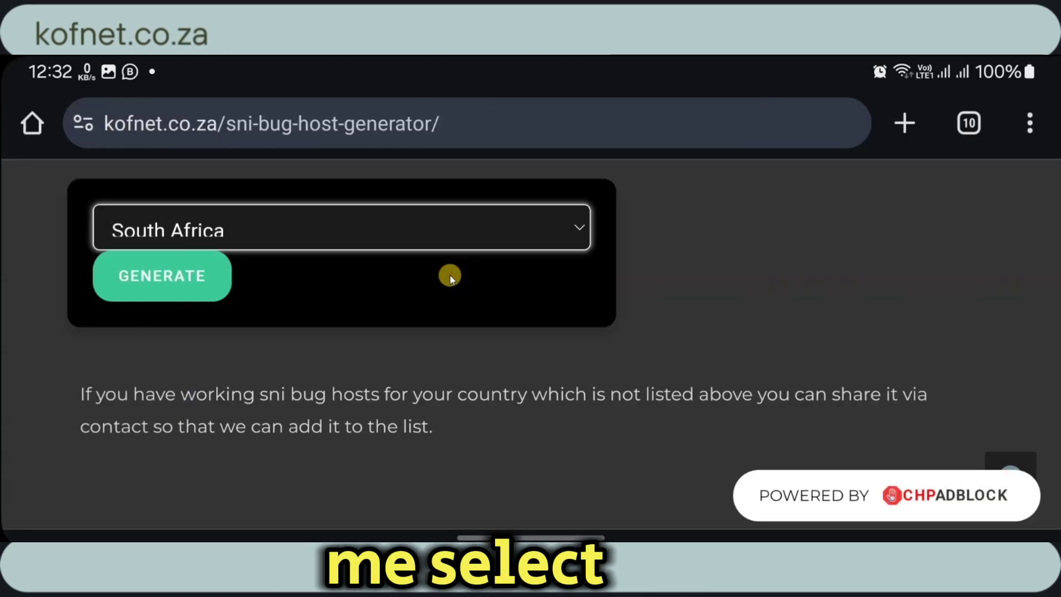
pyautogui.click(201, 291)
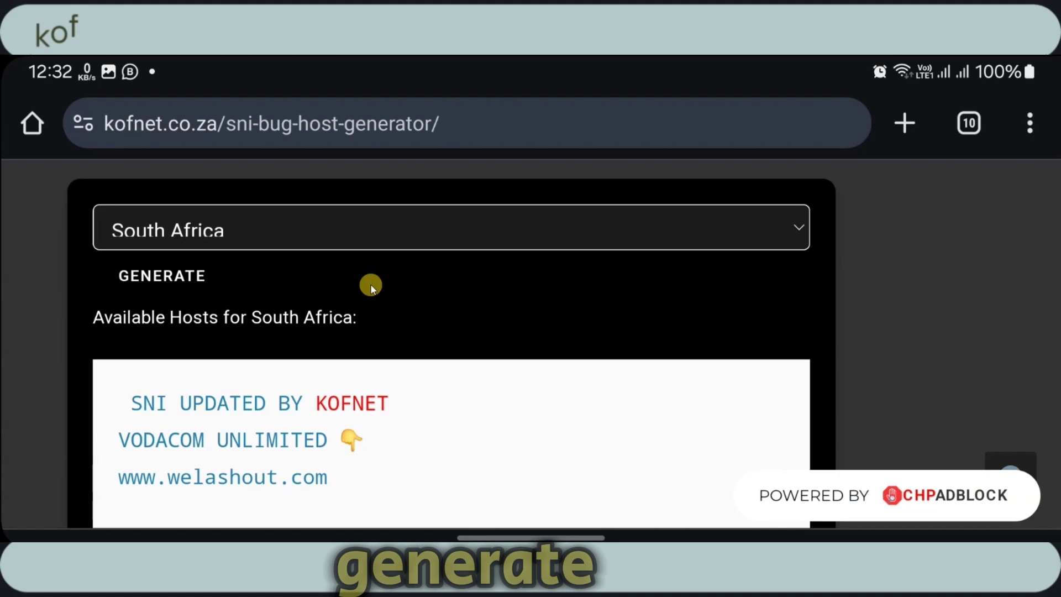
pyautogui.scroll(-5, 370, 284)
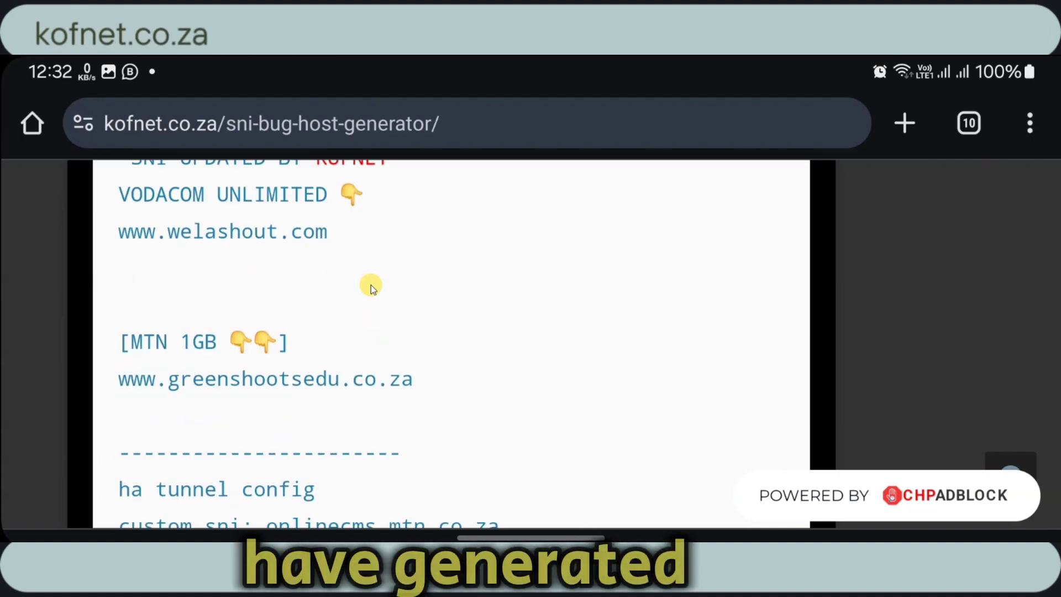
pyautogui.scroll(-3, 370, 284)
pyautogui.scroll(3, 371, 284)
pyautogui.scroll(2, 374, 284)
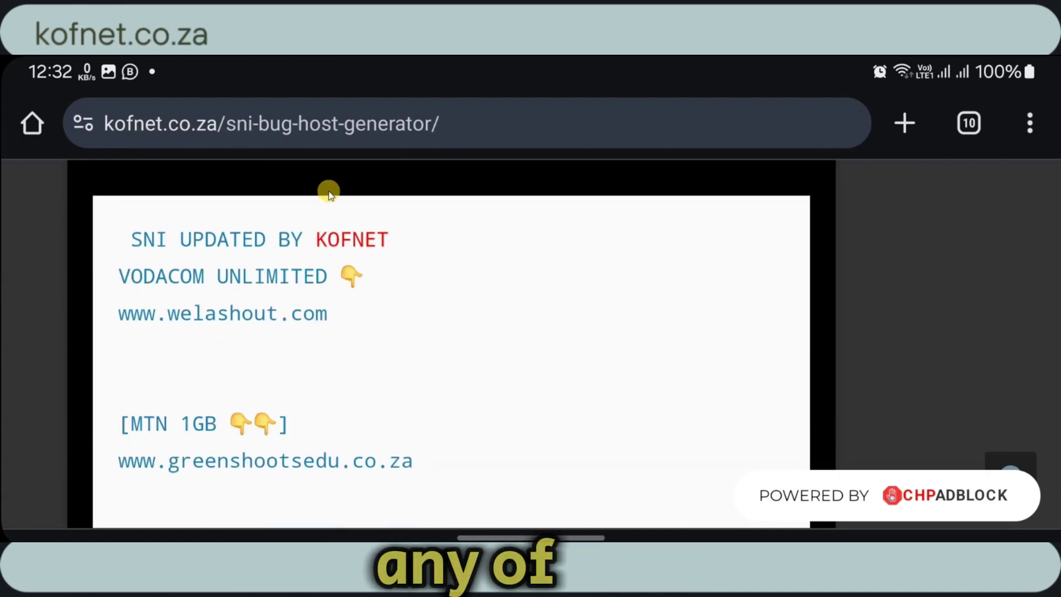
pyautogui.scroll(-4, 299, 325)
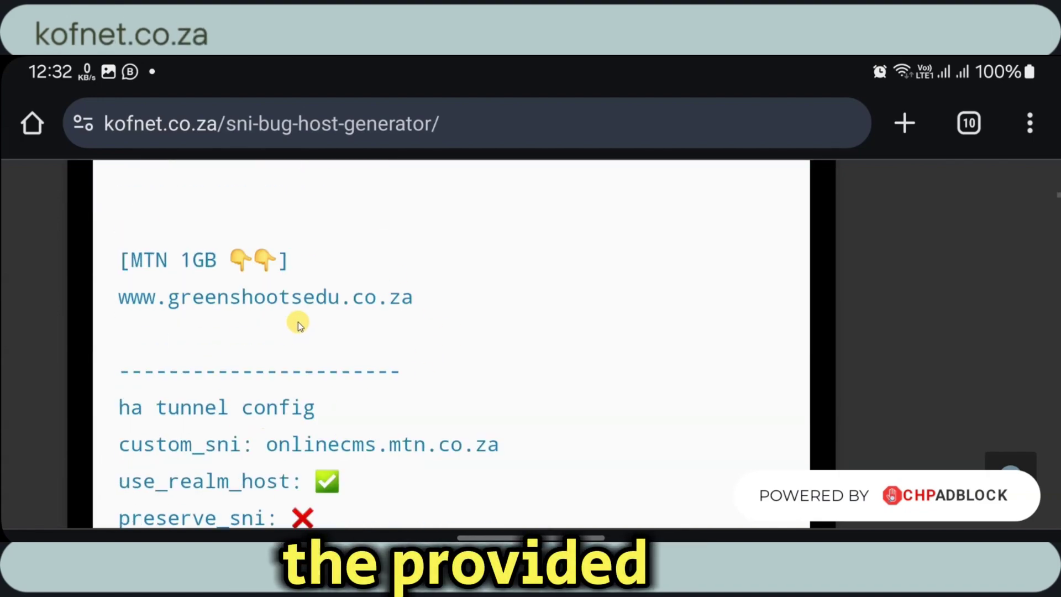
pyautogui.click(195, 300)
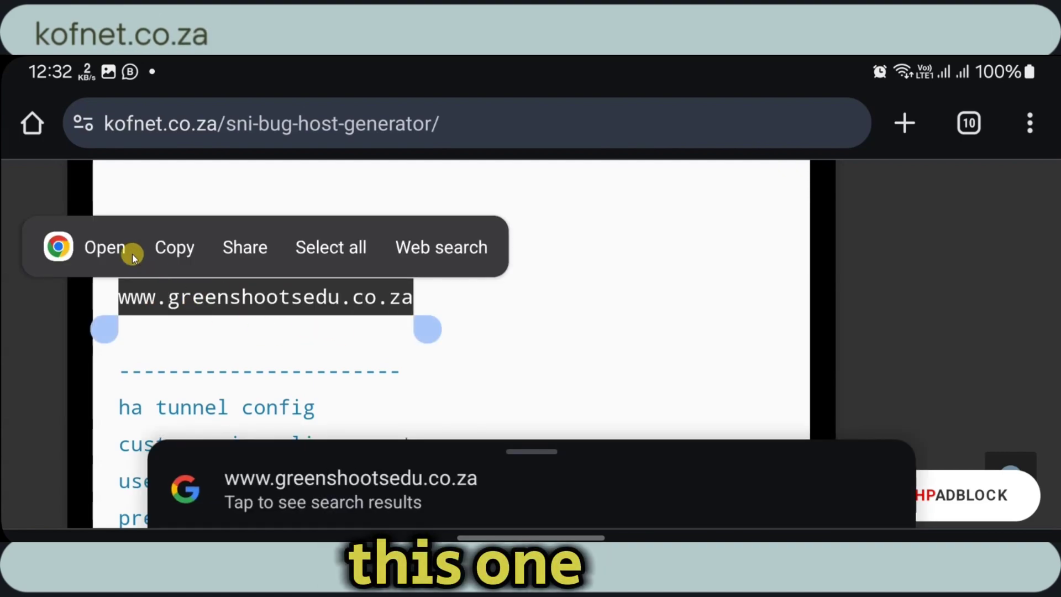
pyautogui.click(175, 249)
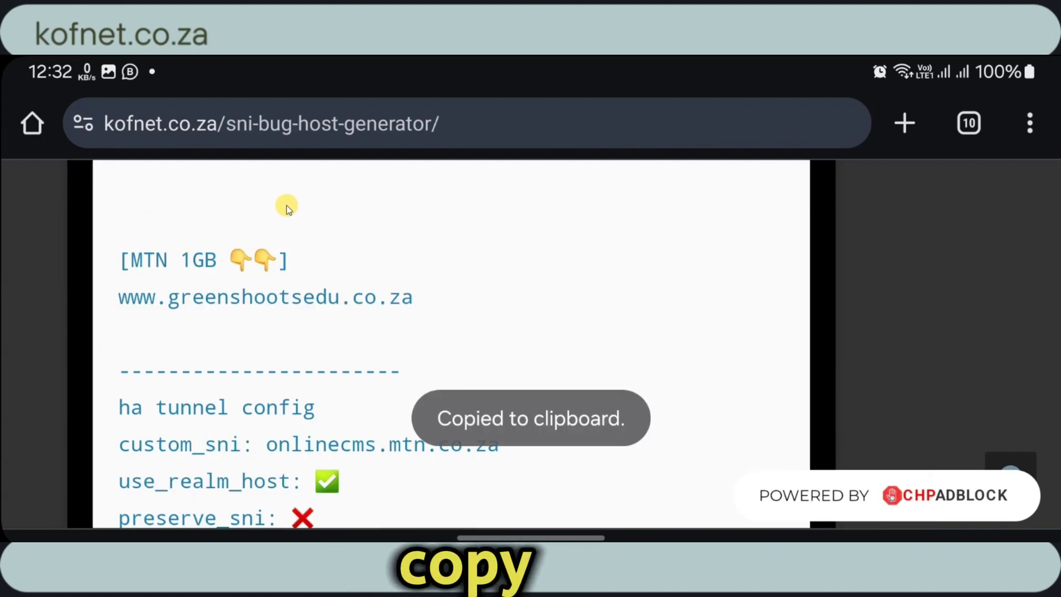
pyautogui.click(968, 123)
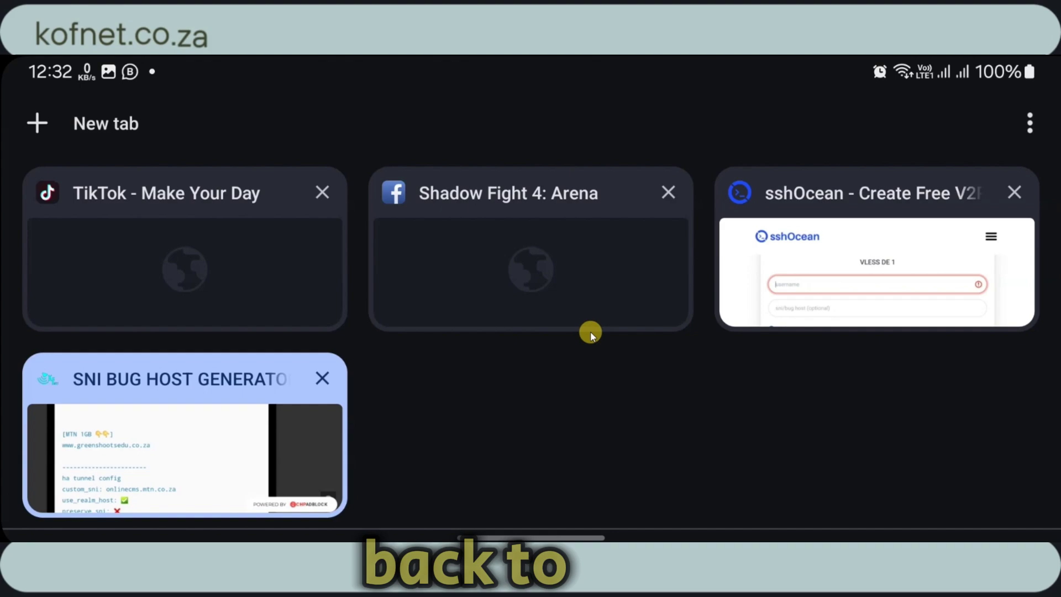
# Return to the sshOcean DE 1 form and enter a username
pyautogui.click(809, 264)
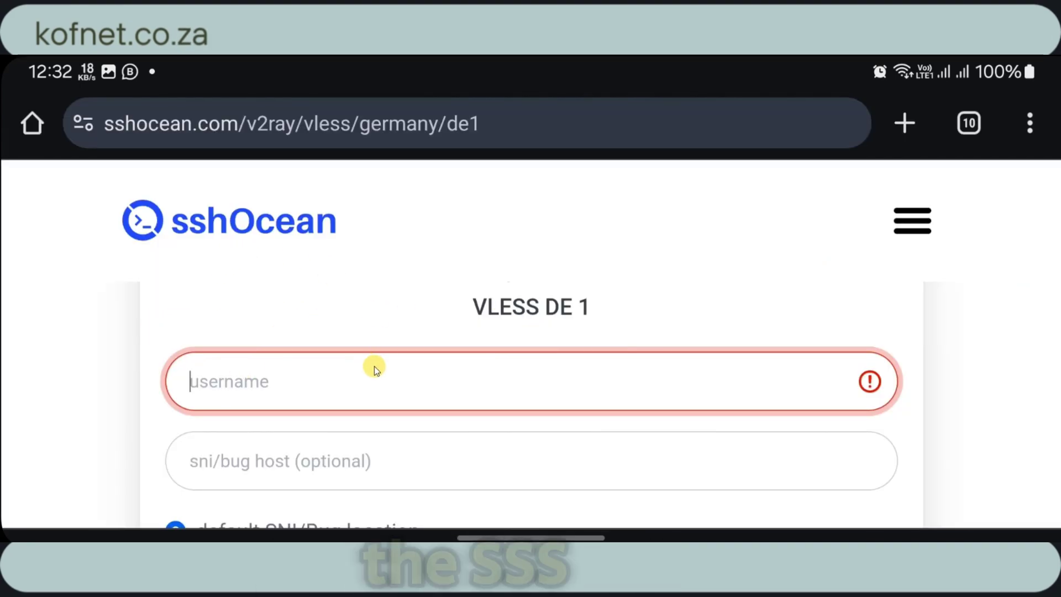
pyautogui.click(238, 385)
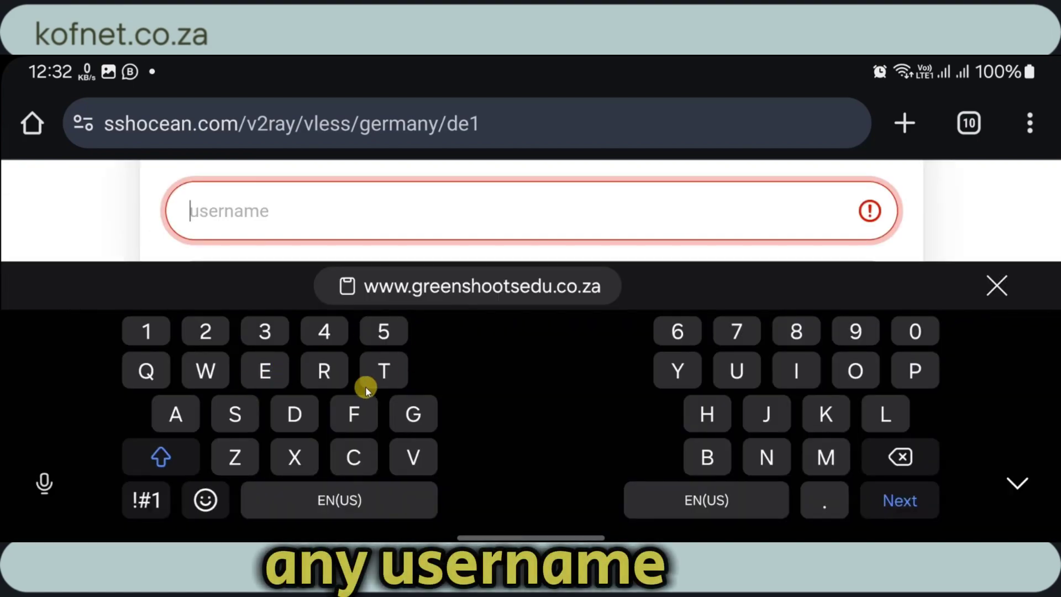
pyautogui.click(826, 415)
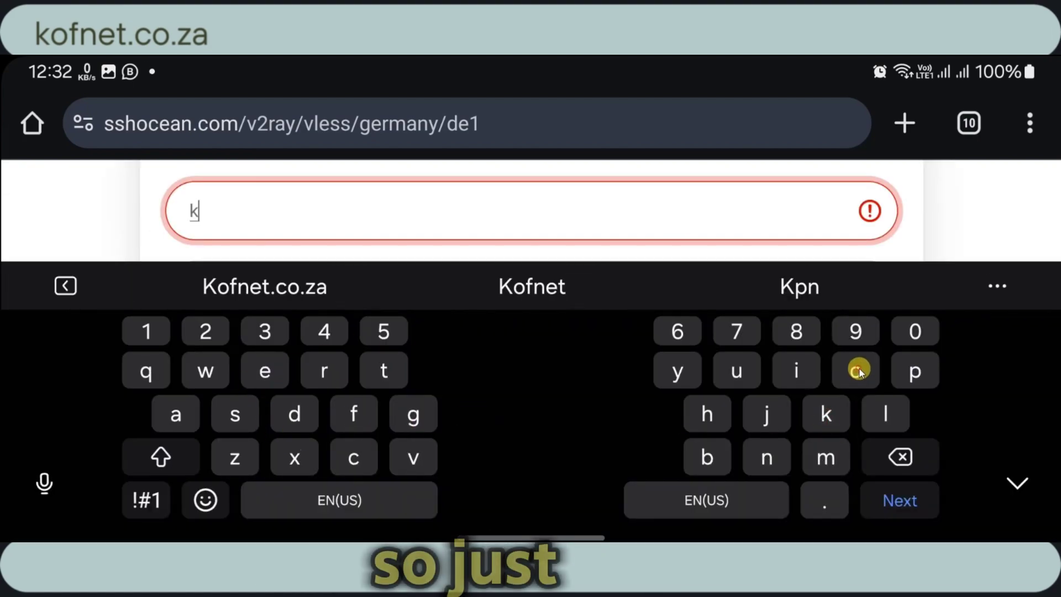
pyautogui.click(855, 370)
pyautogui.click(531, 286)
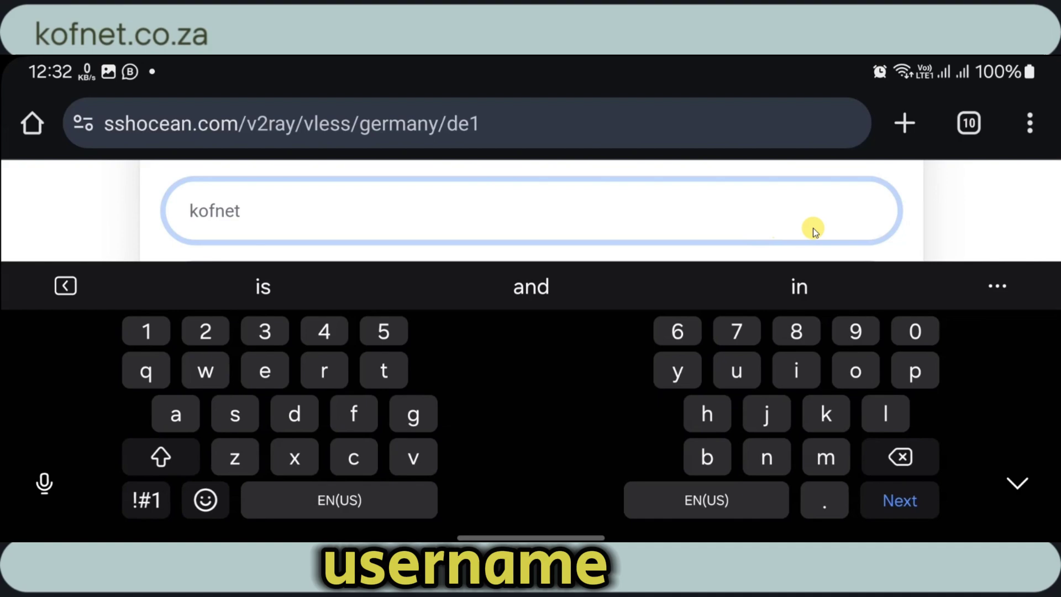
pyautogui.click(900, 456)
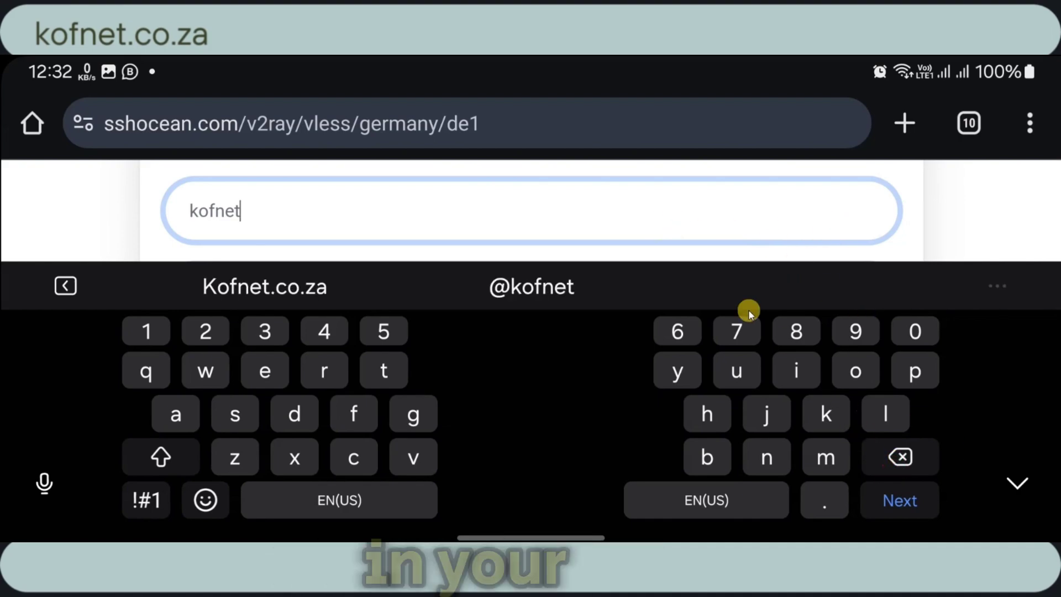
pyautogui.click(946, 188)
pyautogui.scroll(-5, 421, 391)
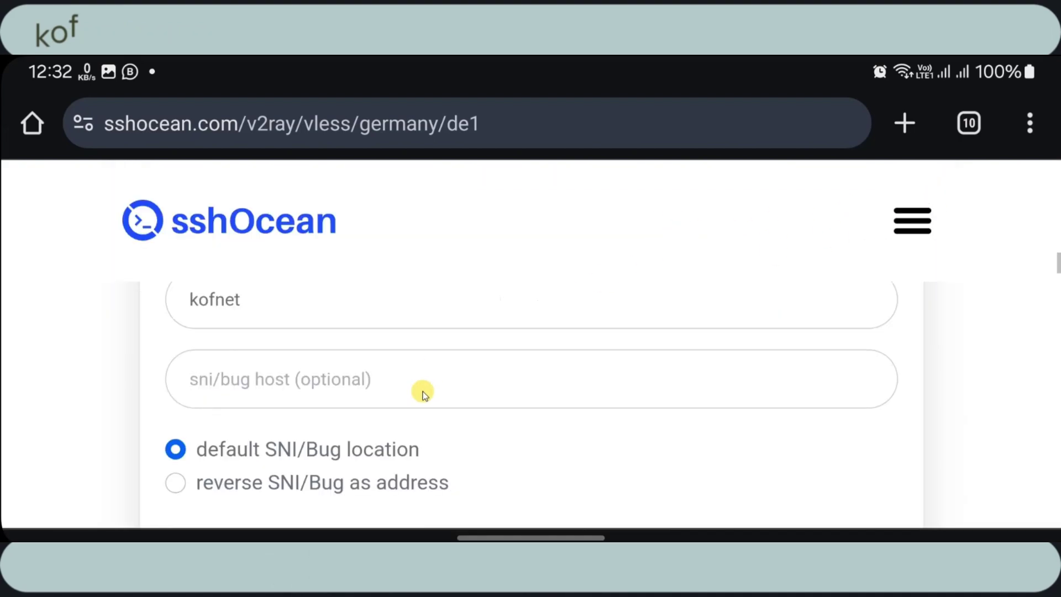
pyautogui.click(300, 306)
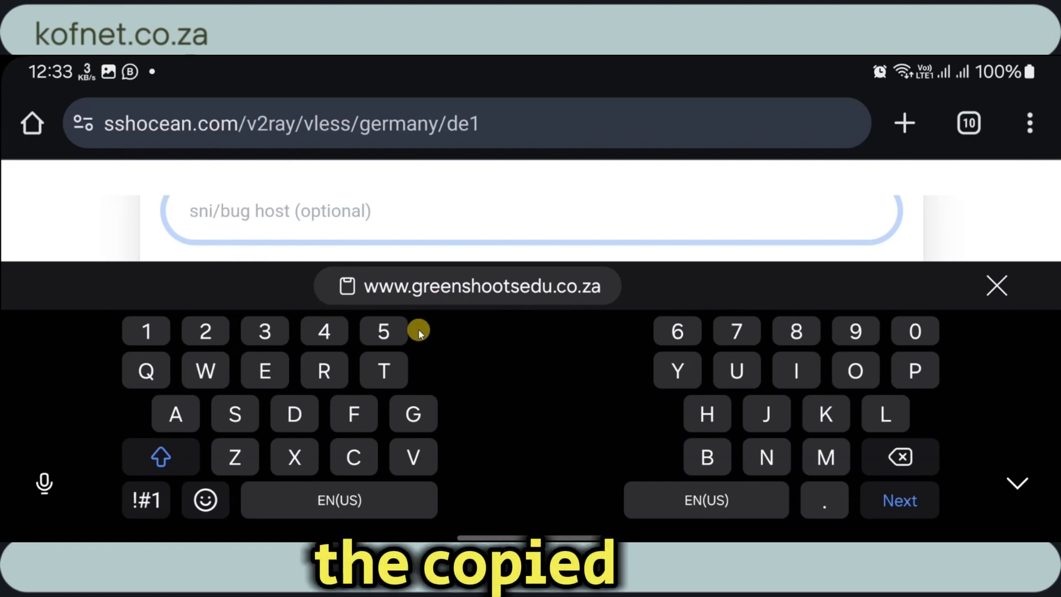
pyautogui.click(470, 287)
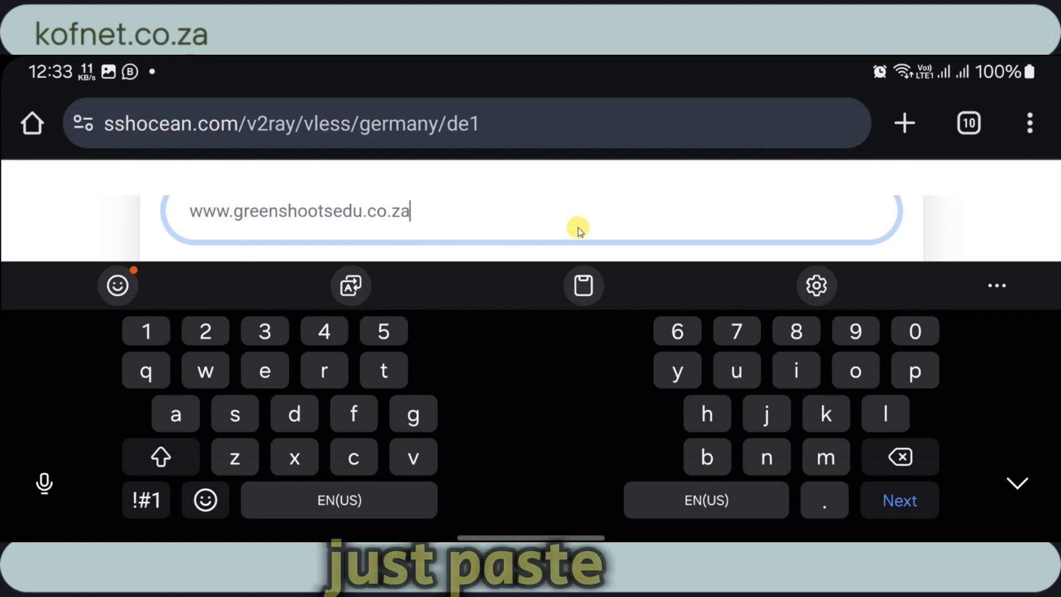
pyautogui.click(941, 209)
# Leave reverse SNI/Bug as address selected and tick the reCAPTCHA 'I'm not a robot' box
pyautogui.scroll(-2, 478, 354)
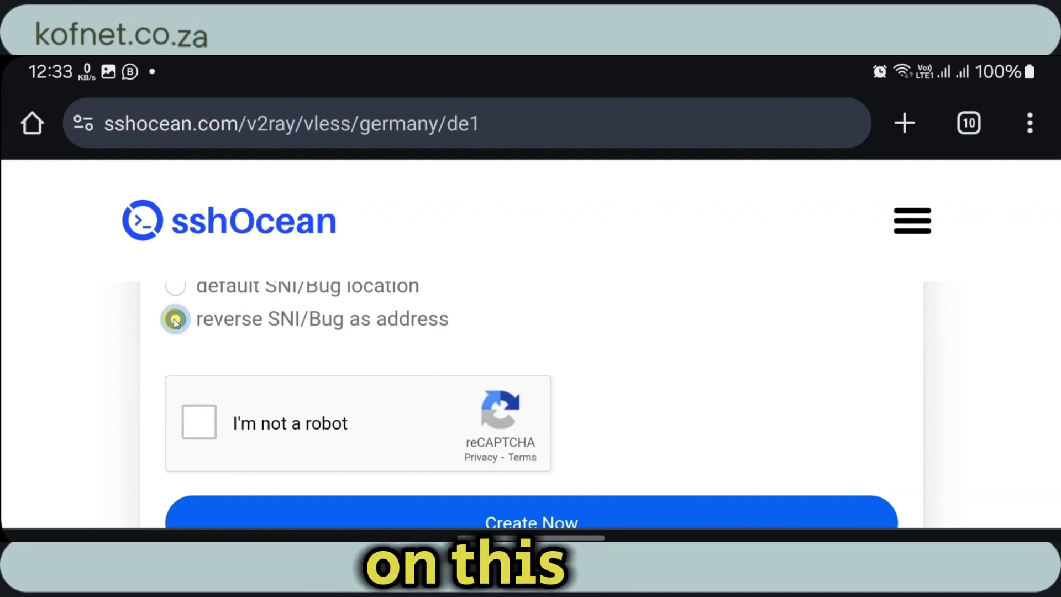
pyautogui.scroll(4, 311, 331)
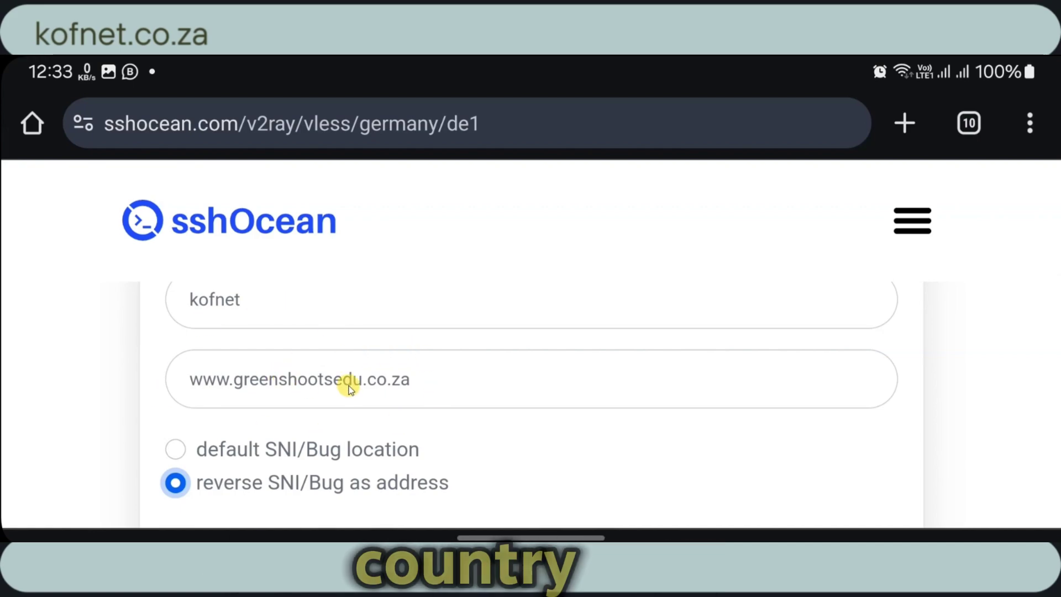
pyautogui.scroll(-4, 350, 388)
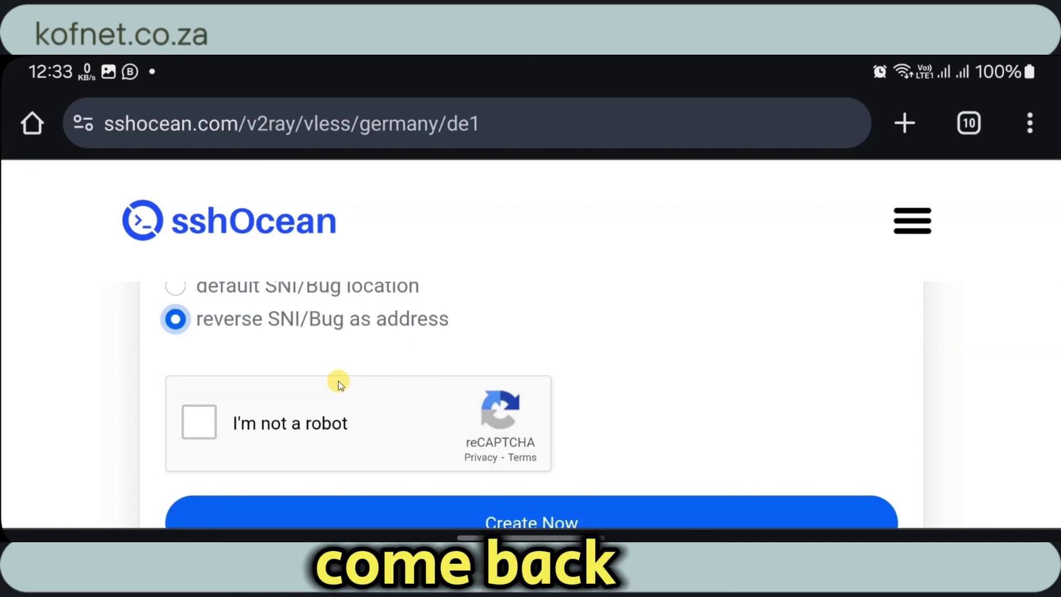
pyautogui.scroll(4, 338, 383)
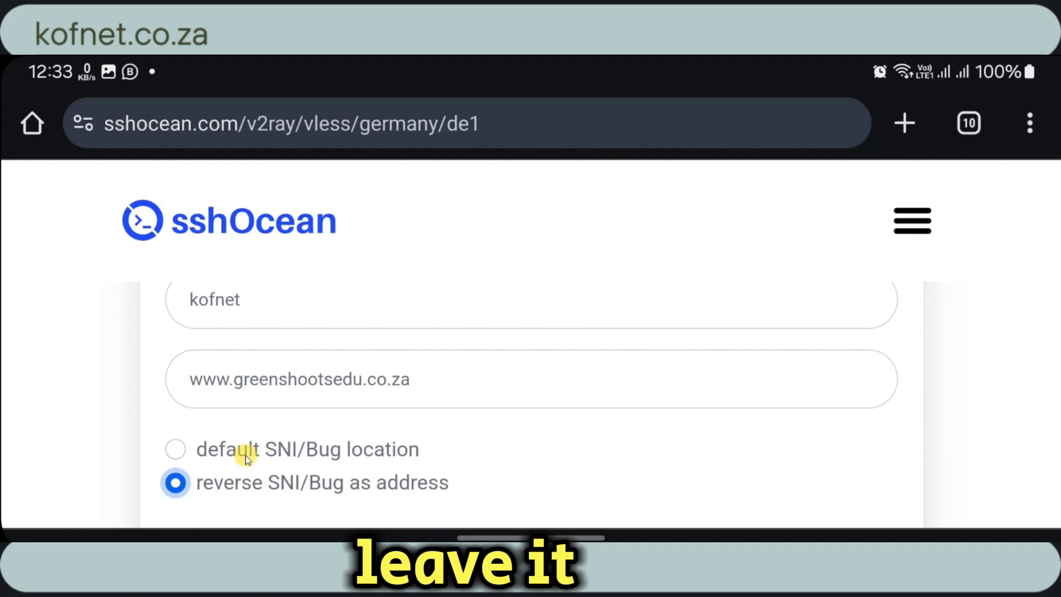
pyautogui.scroll(-4, 357, 384)
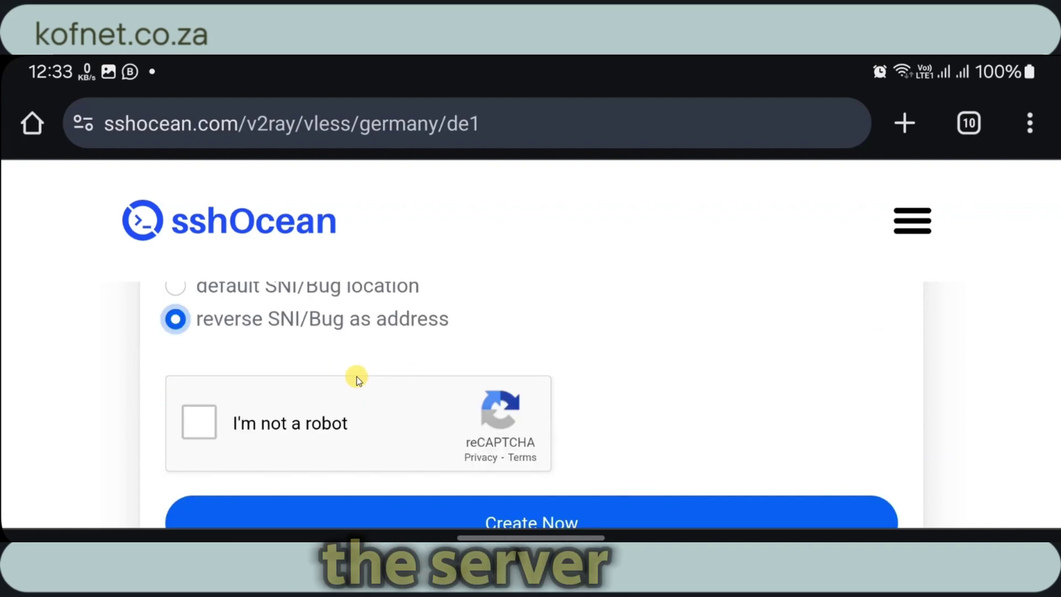
pyautogui.scroll(-4, 357, 375)
pyautogui.scroll(4, 254, 366)
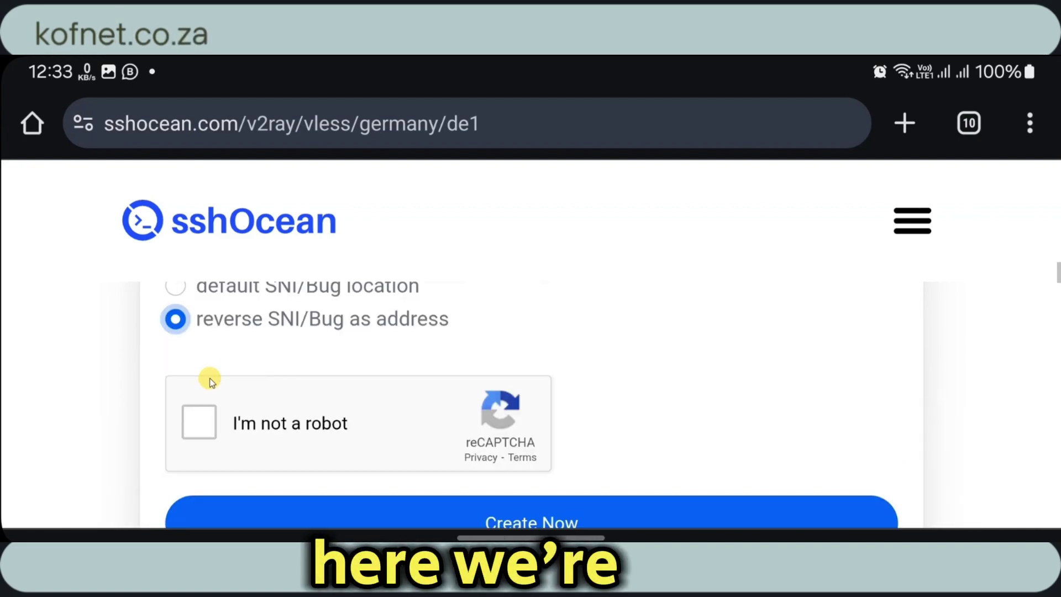
pyautogui.click(204, 426)
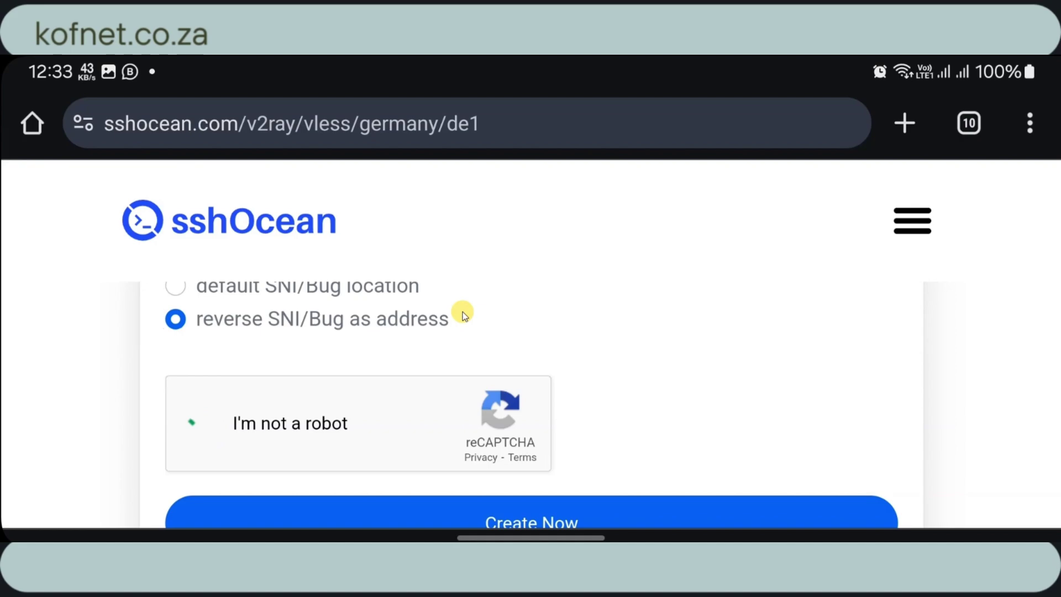
pyautogui.scroll(-4, 463, 315)
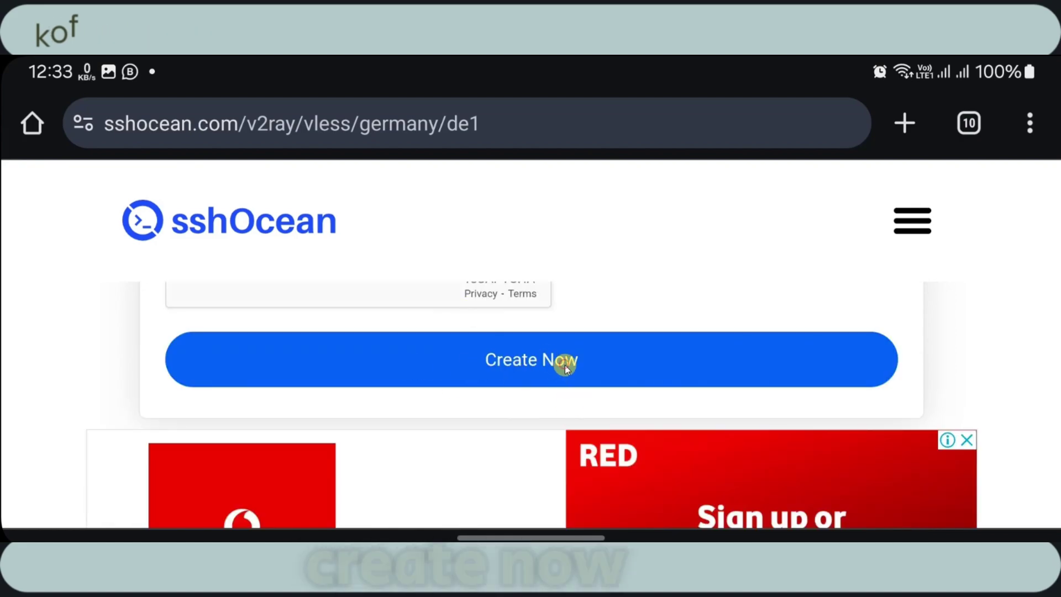
# Create the VLESS DE 1 account and copy its Config WS to the clipboard
pyautogui.click(564, 365)
pyautogui.scroll(-3, 567, 359)
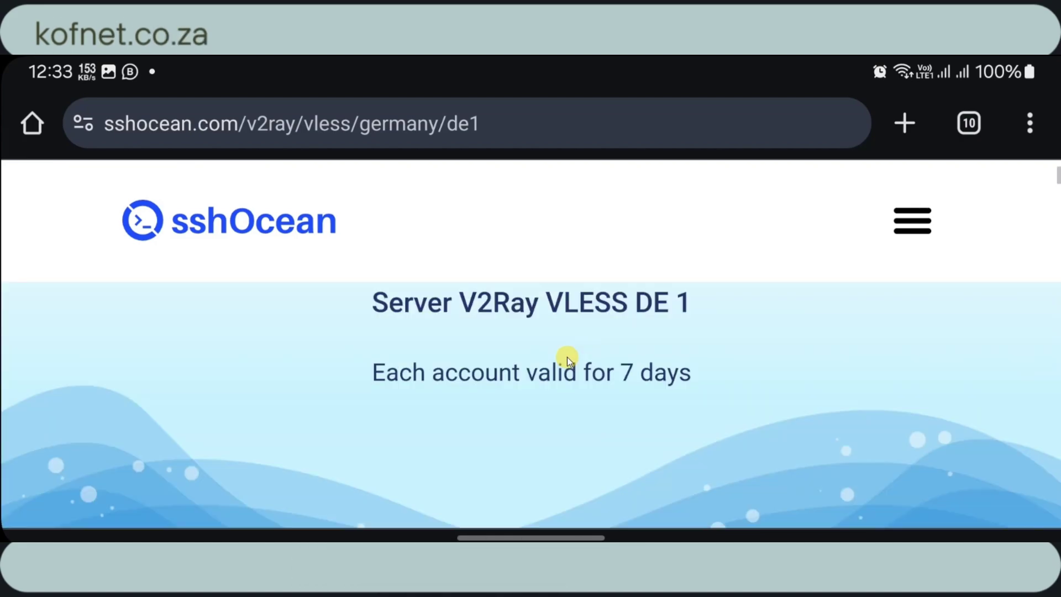
pyautogui.scroll(-5, 567, 357)
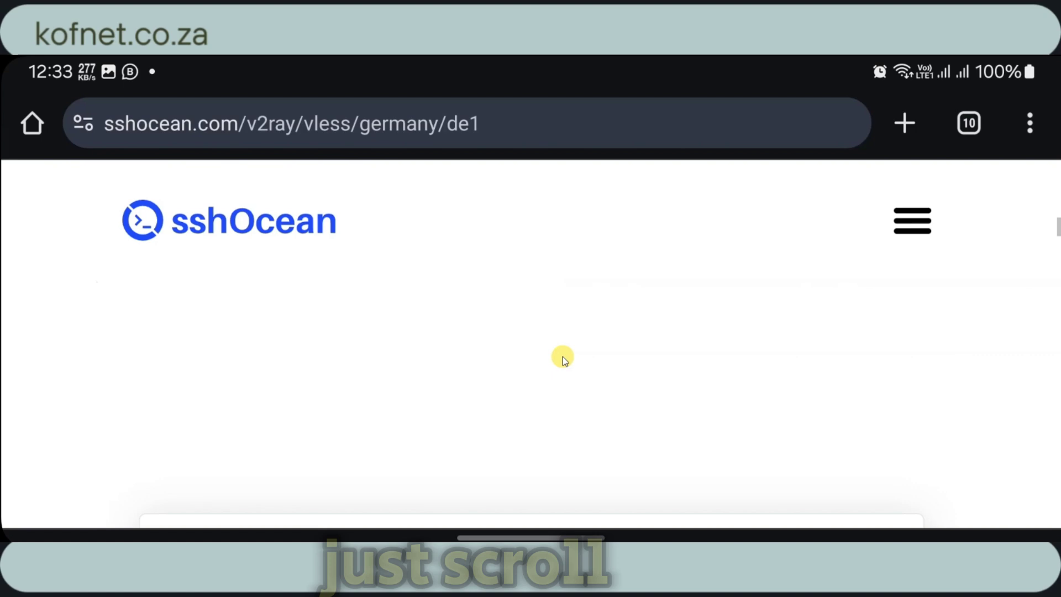
pyautogui.scroll(-15, 562, 356)
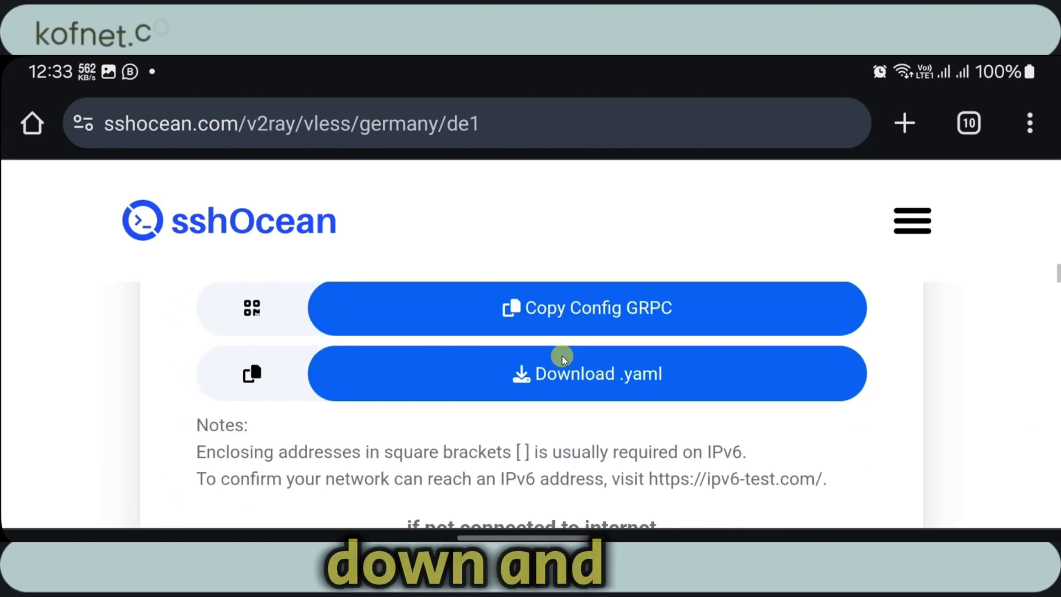
pyautogui.scroll(2, 562, 356)
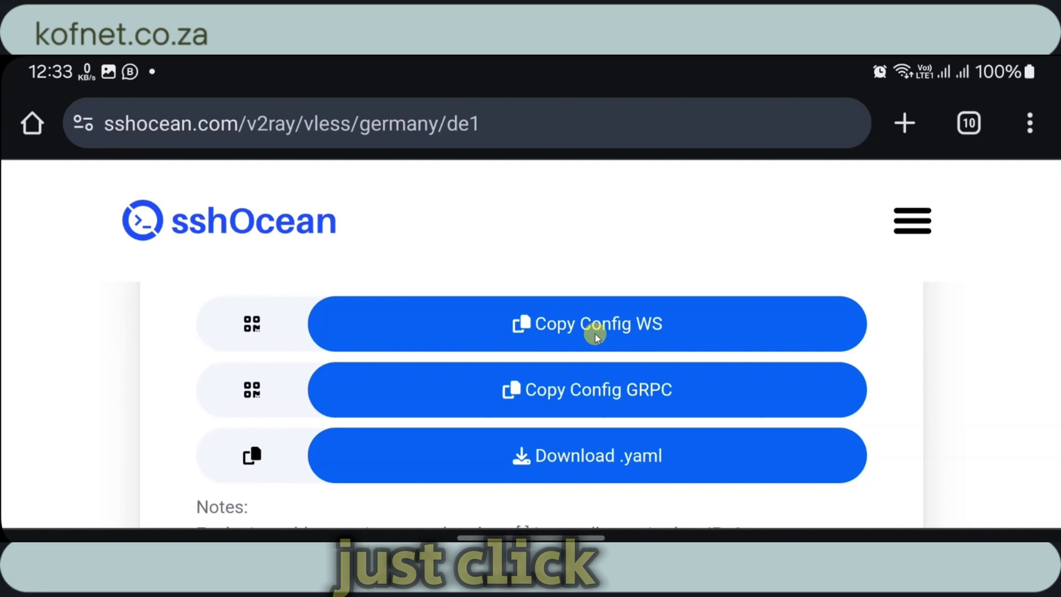
pyautogui.click(573, 330)
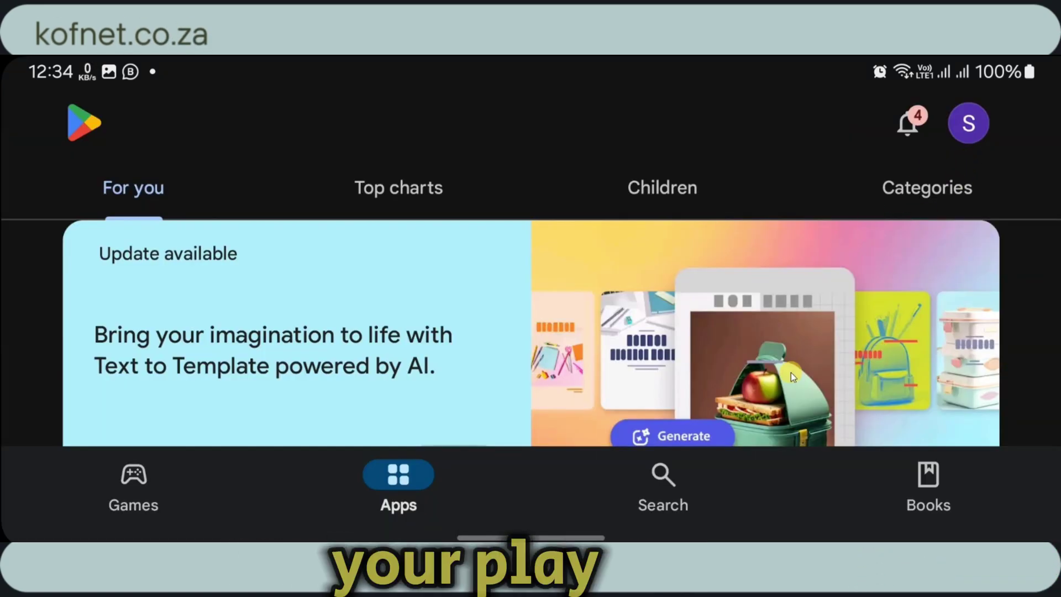
# Search the Play Store for 'dark tunnel' and install DarkTunnel - SSH DNSTT V2Ray
pyautogui.click(654, 484)
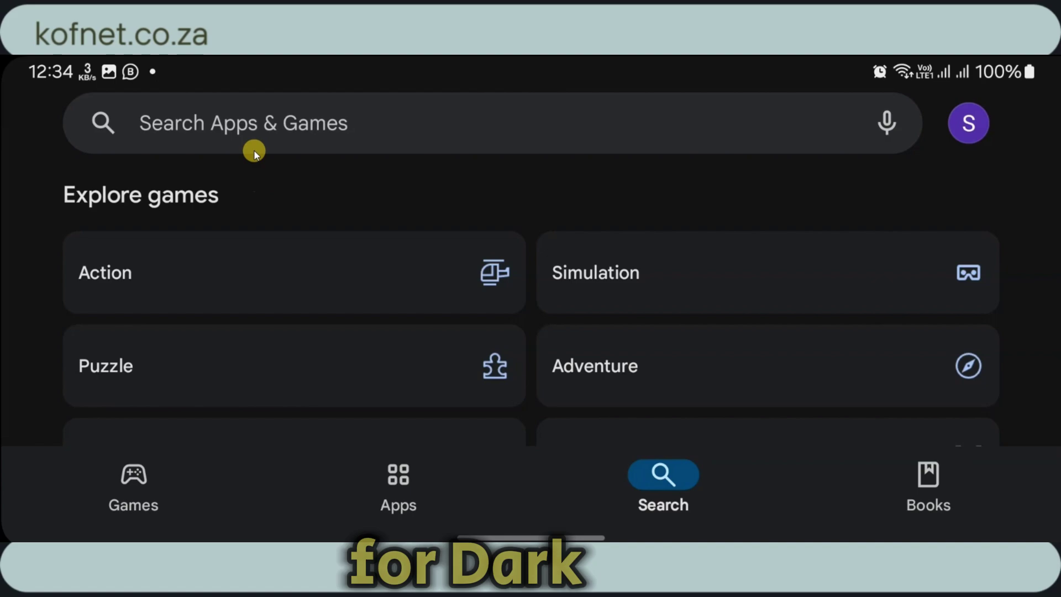
pyautogui.click(254, 150)
pyautogui.write('dark tunnel')
pyautogui.press('Return')
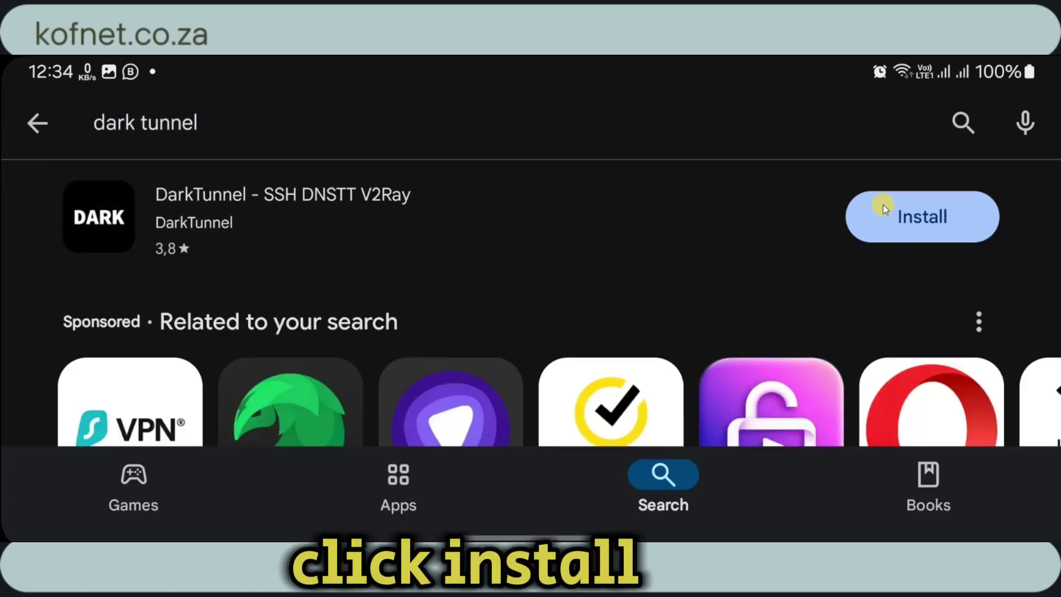
pyautogui.click(898, 218)
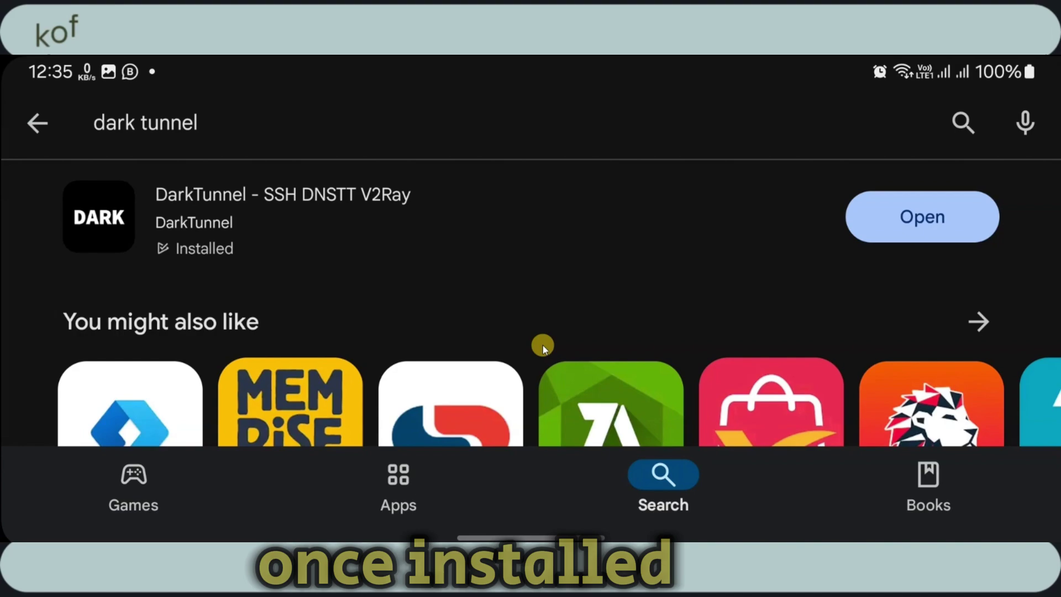
# Open DarkTunnel, deny notifications, and import the clipboard config as sshocean-kofnet-ws
pyautogui.click(939, 224)
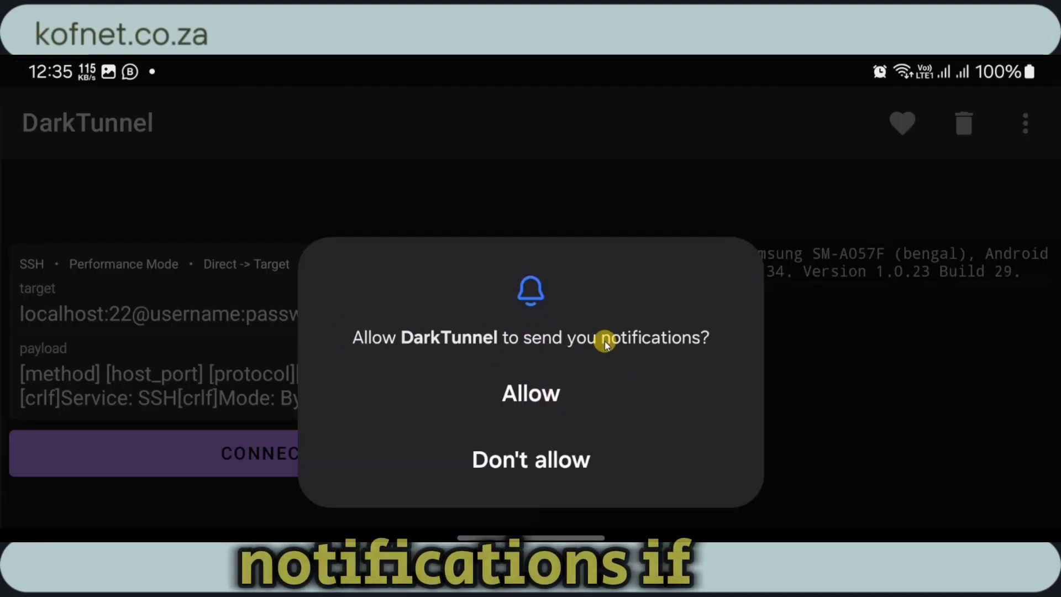
pyautogui.click(558, 465)
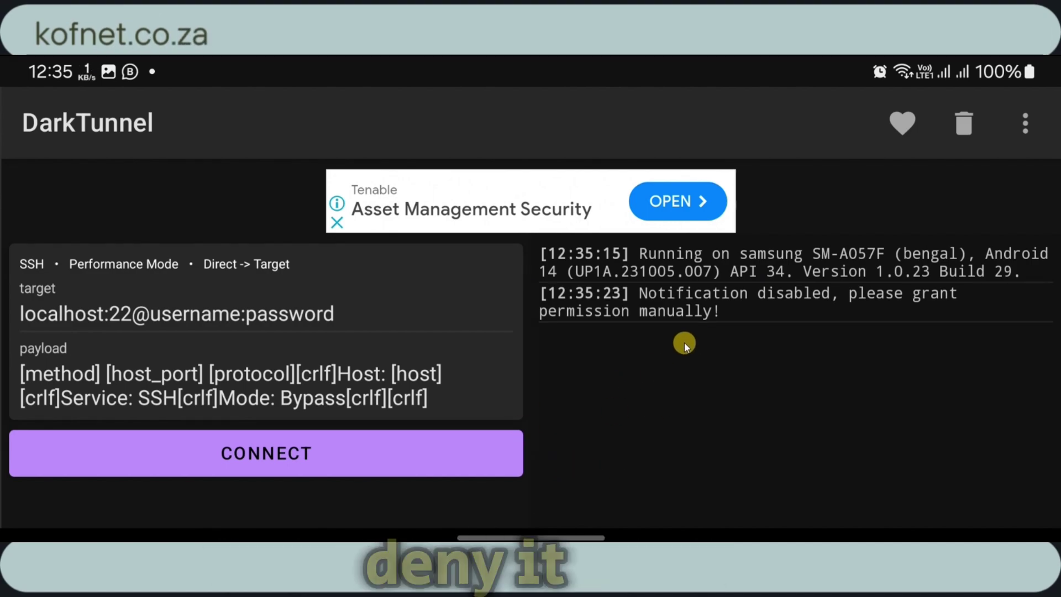
pyautogui.click(1020, 123)
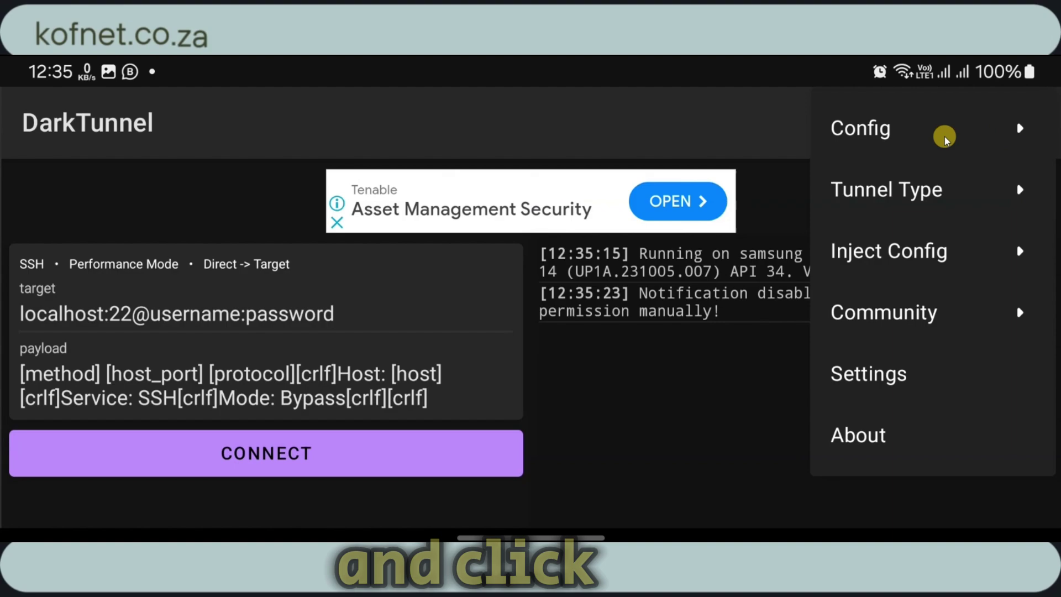
pyautogui.click(962, 136)
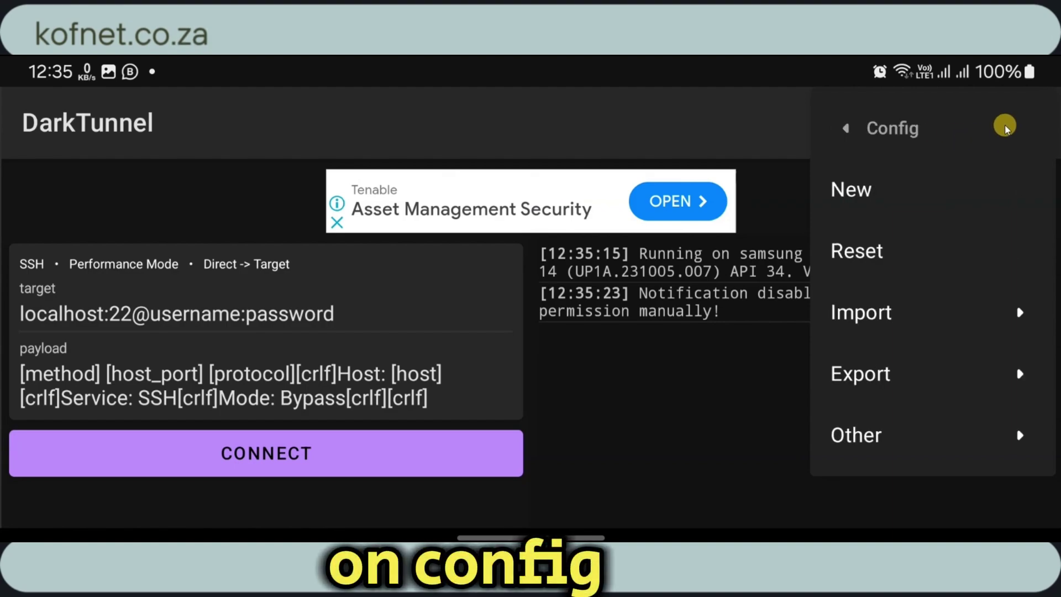
pyautogui.click(909, 313)
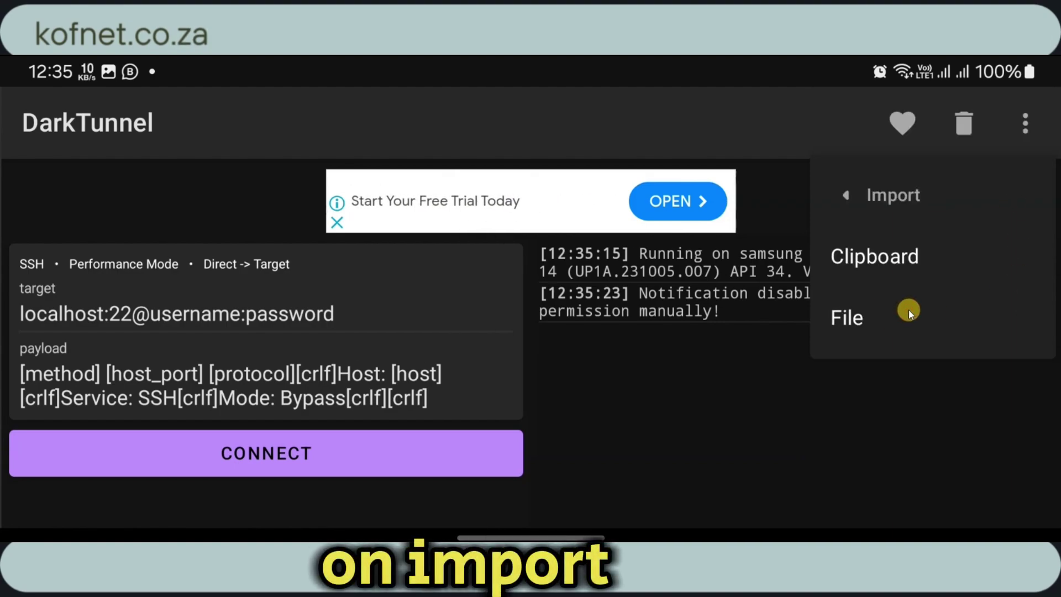
pyautogui.click(906, 256)
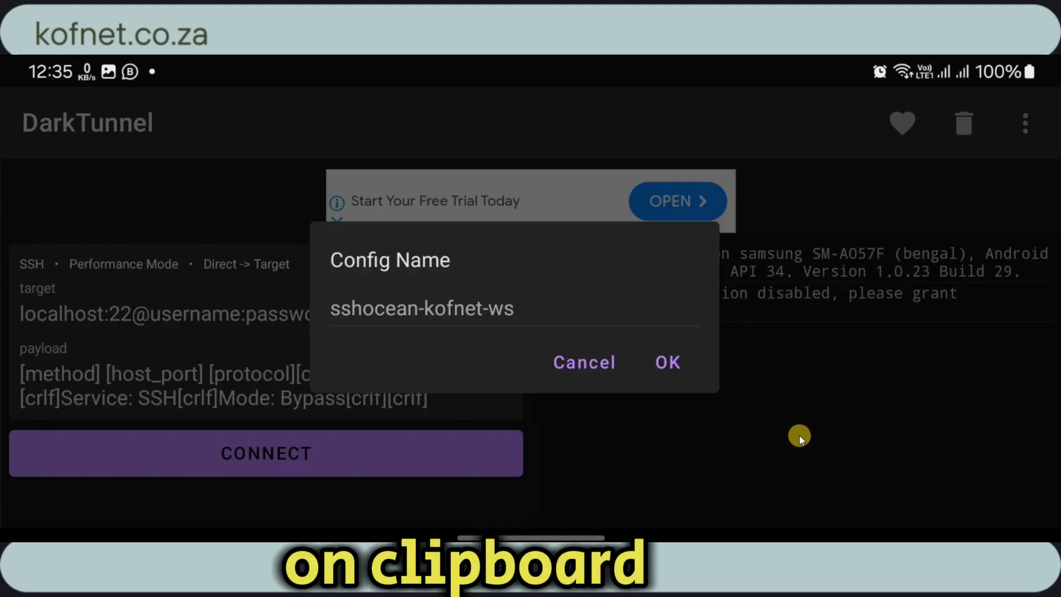
pyautogui.click(667, 357)
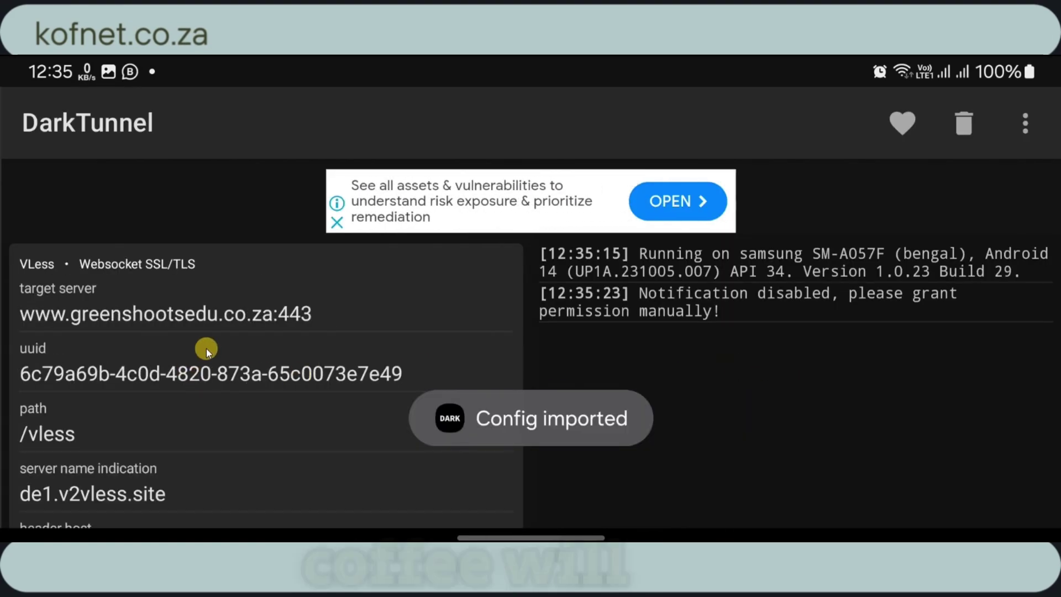
# Review the imported VLESS config fields and start the DarkTunnel connection
pyautogui.scroll(-3, 211, 342)
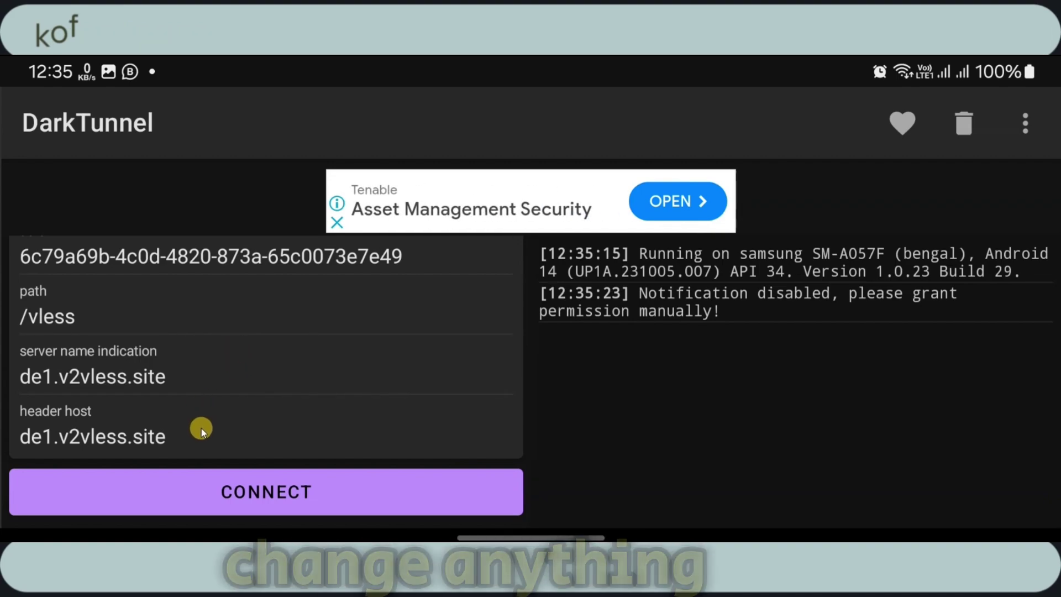
pyautogui.scroll(3, 201, 429)
pyautogui.scroll(-3, 201, 428)
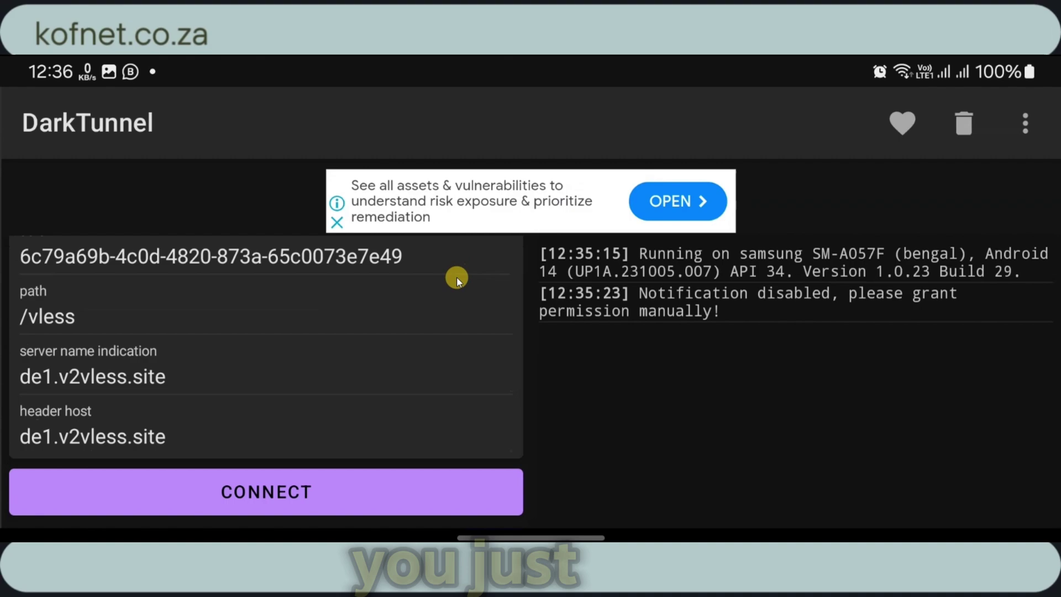
pyautogui.click(348, 491)
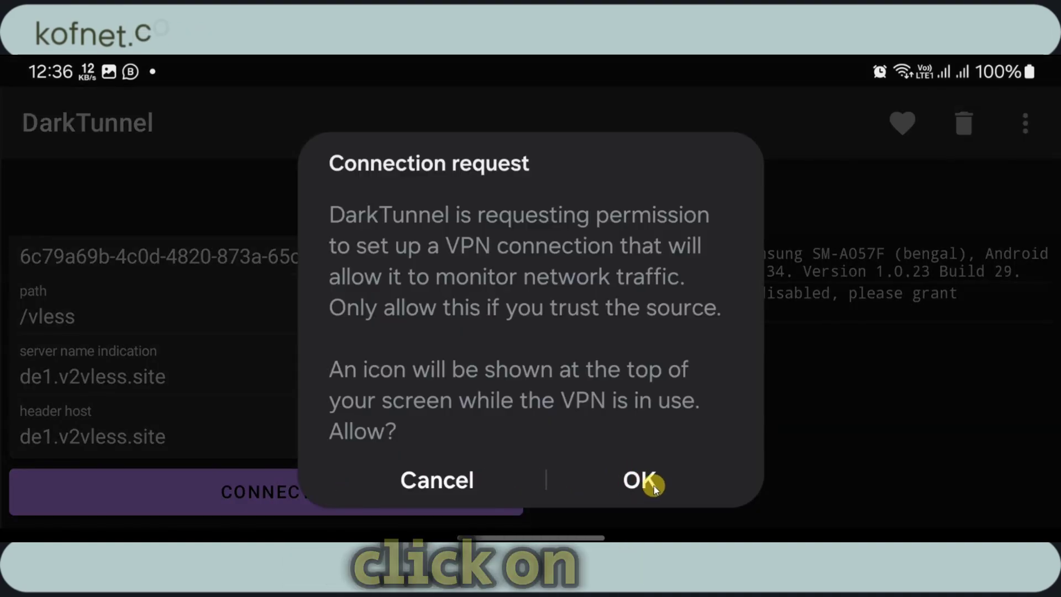
pyautogui.click(640, 479)
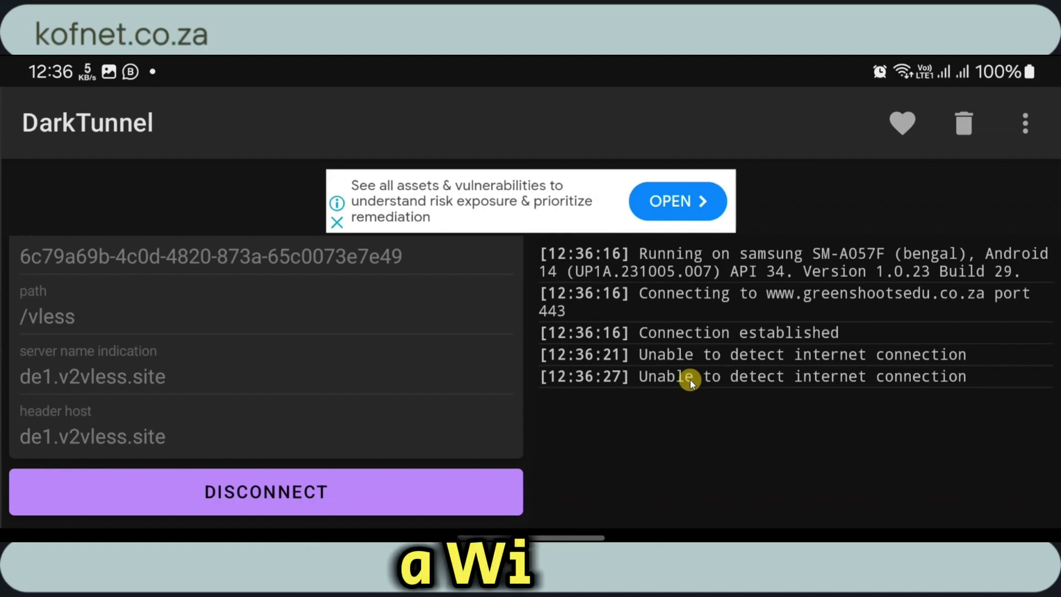
pyautogui.click(340, 479)
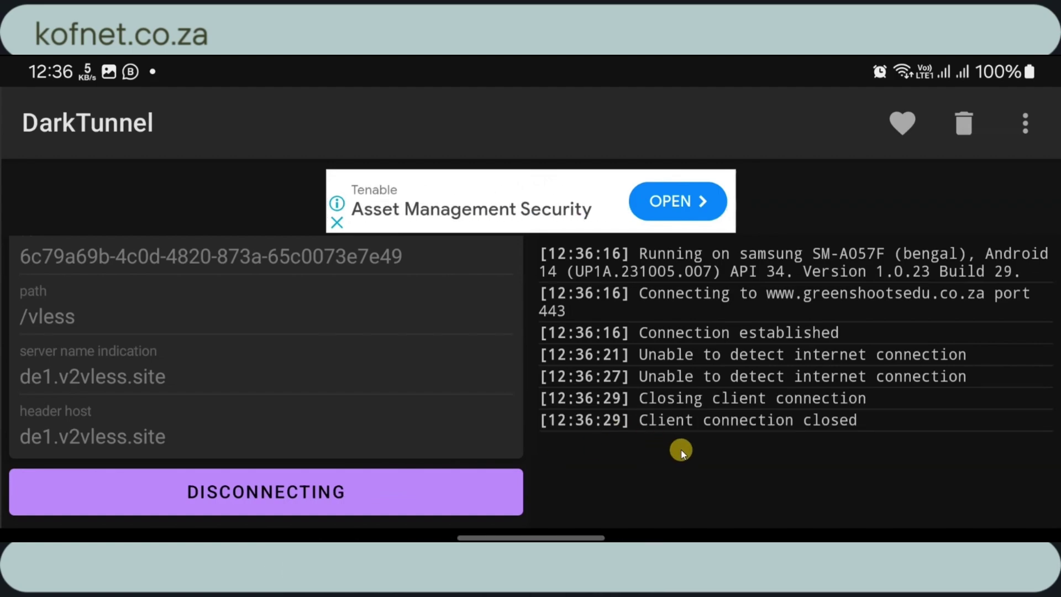
pyautogui.click(448, 496)
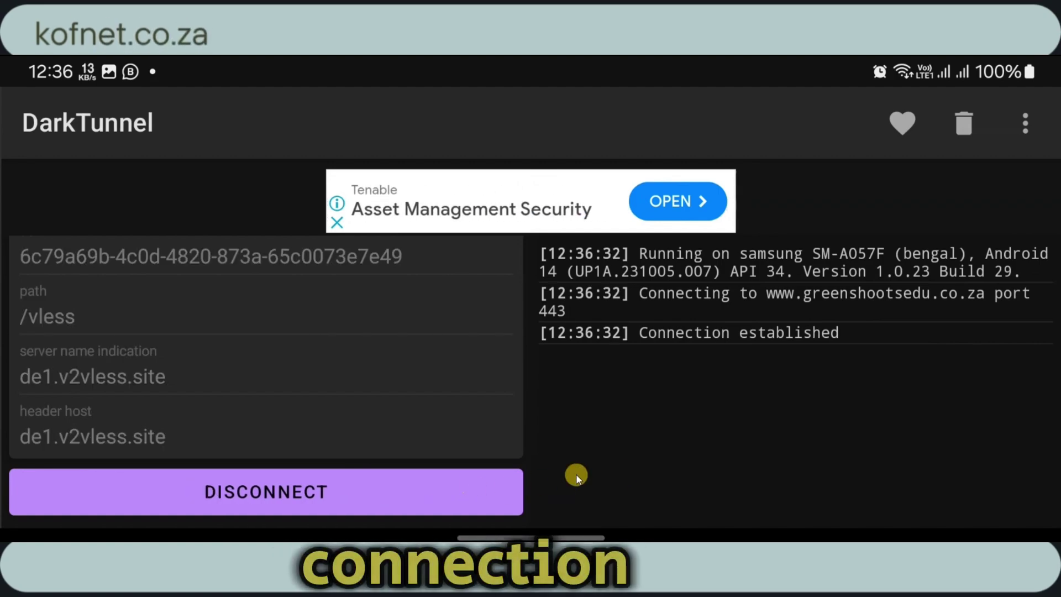
pyautogui.click(450, 499)
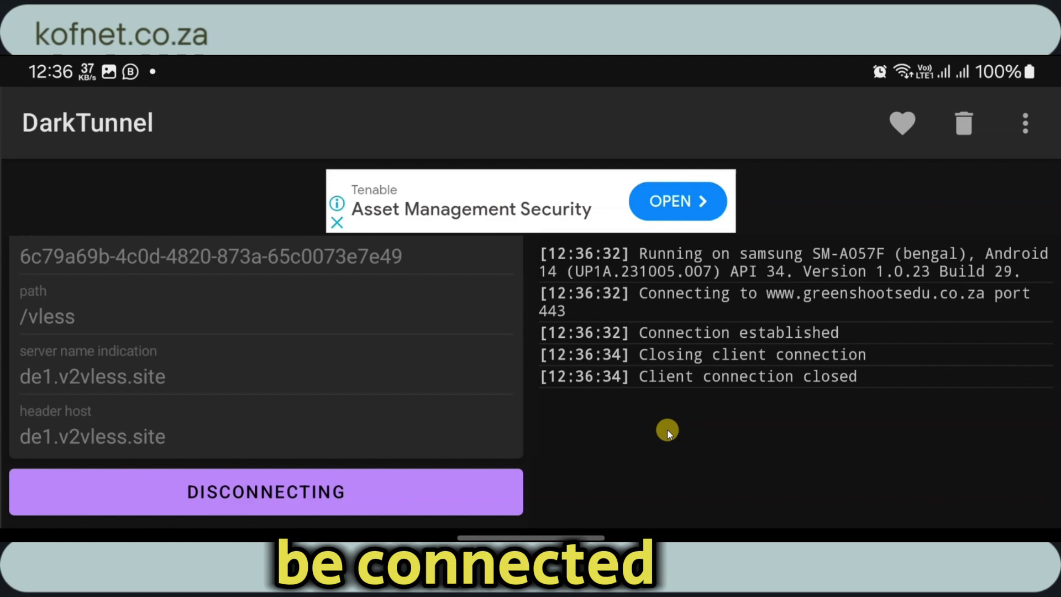